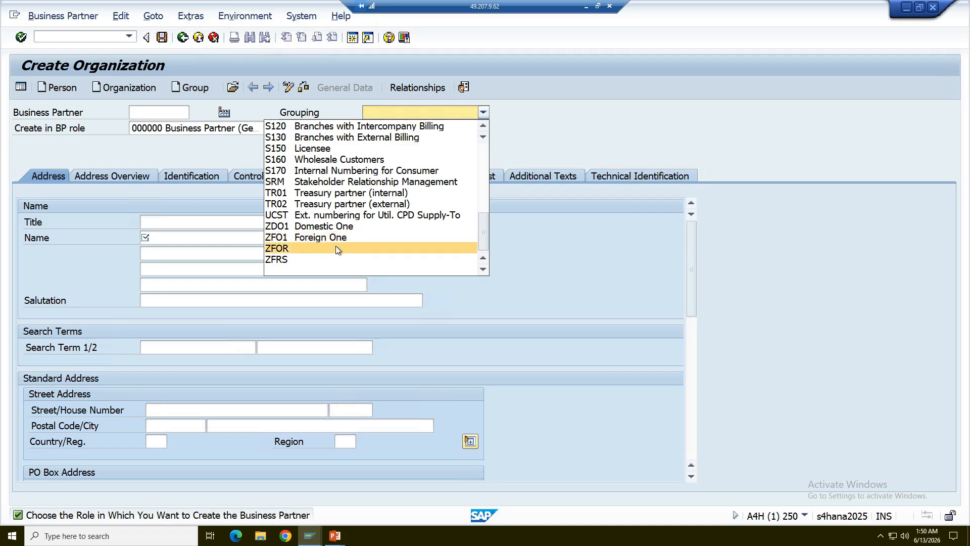
# Step: Set the grouping to ZDO1 Domestic One, name the organization Business Partner 1 and check the data
pyautogui.click(320, 226)
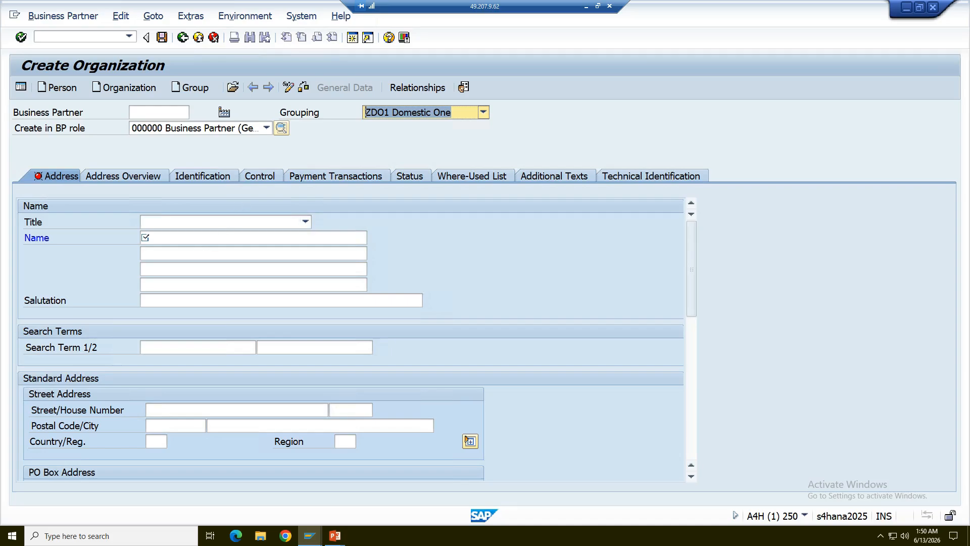
pyautogui.click(203, 238)
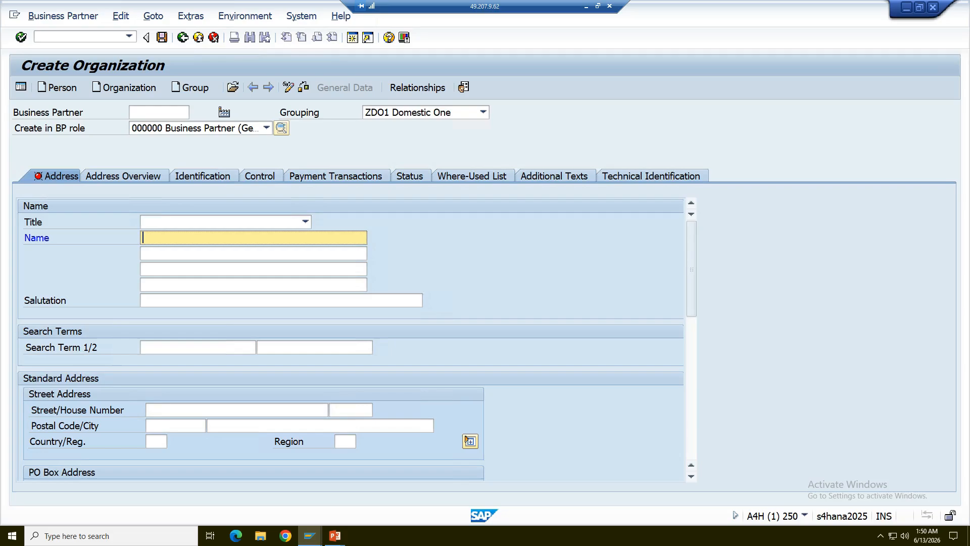
pyautogui.write('B')
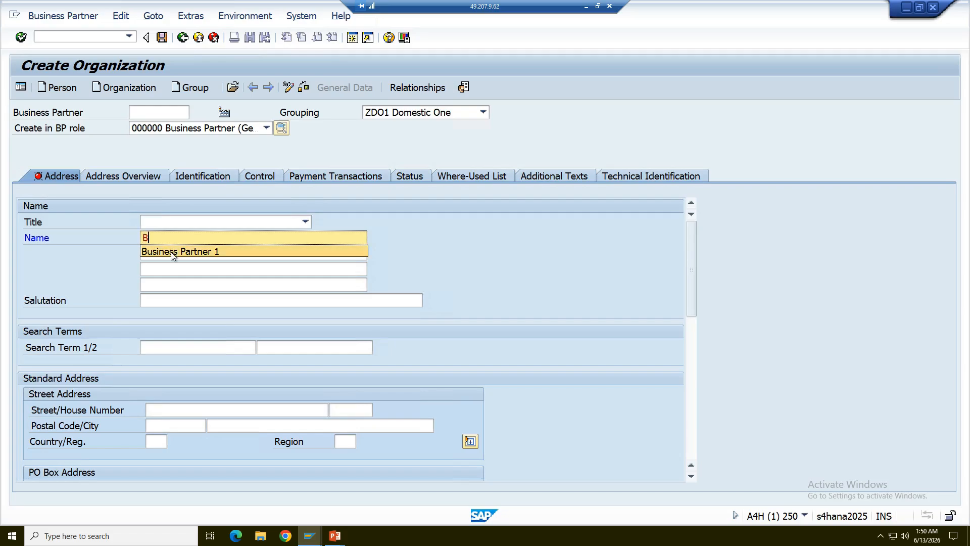
pyautogui.write('us')
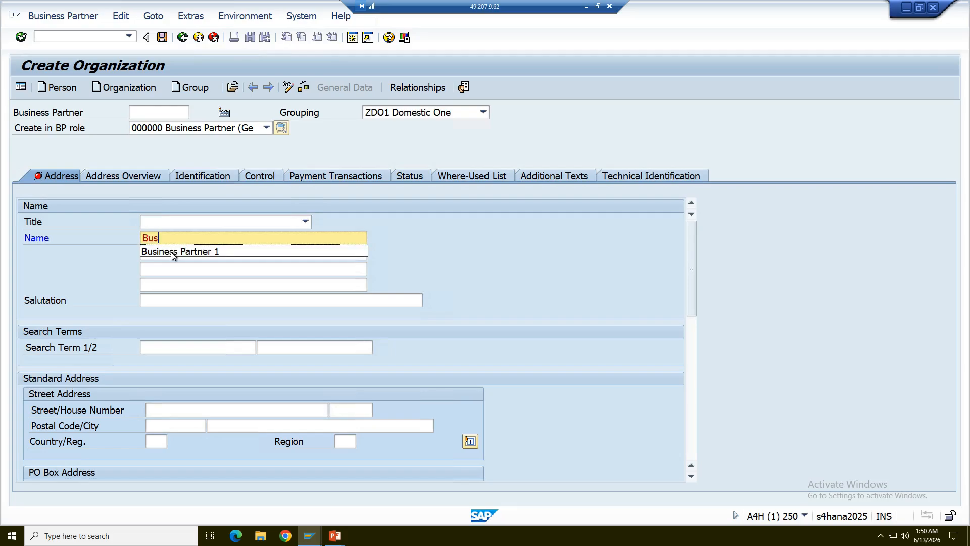
pyautogui.write('iness')
pyautogui.click(171, 252)
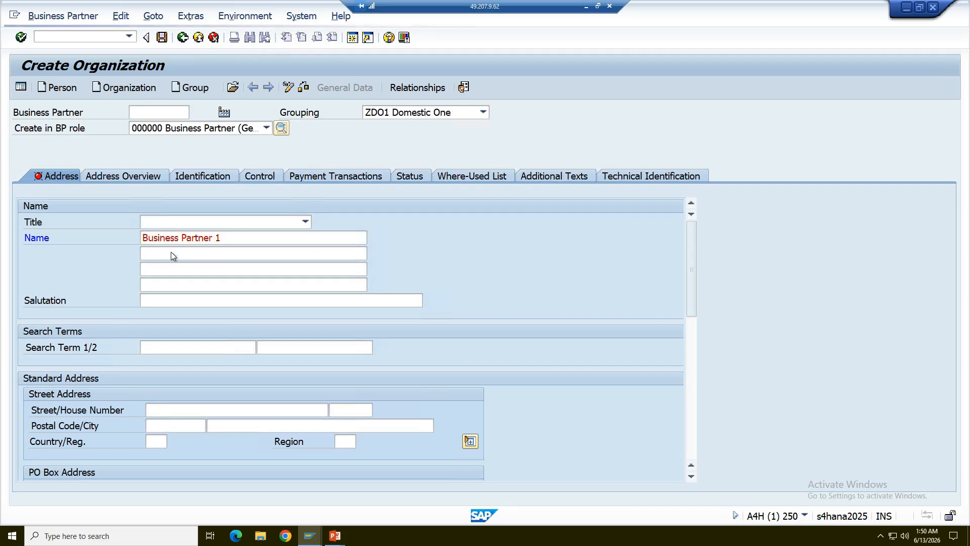
pyautogui.press('Return')
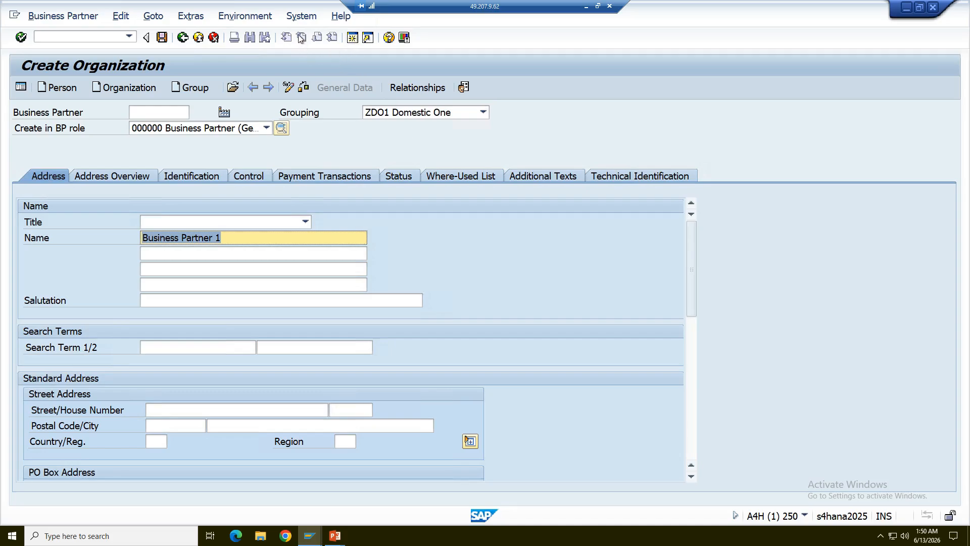
pyautogui.click(288, 88)
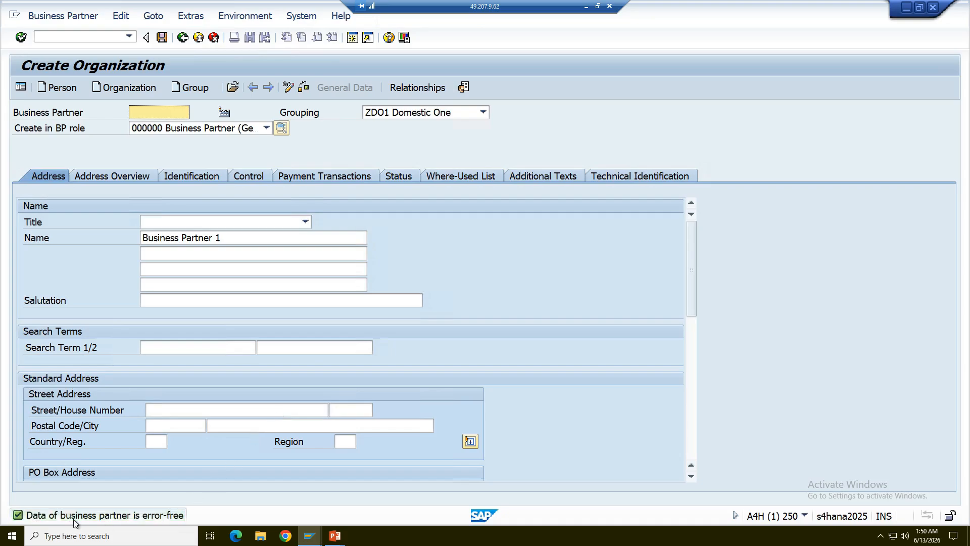
# Step: Set the organization's first search term to BP1
pyautogui.click(197, 347)
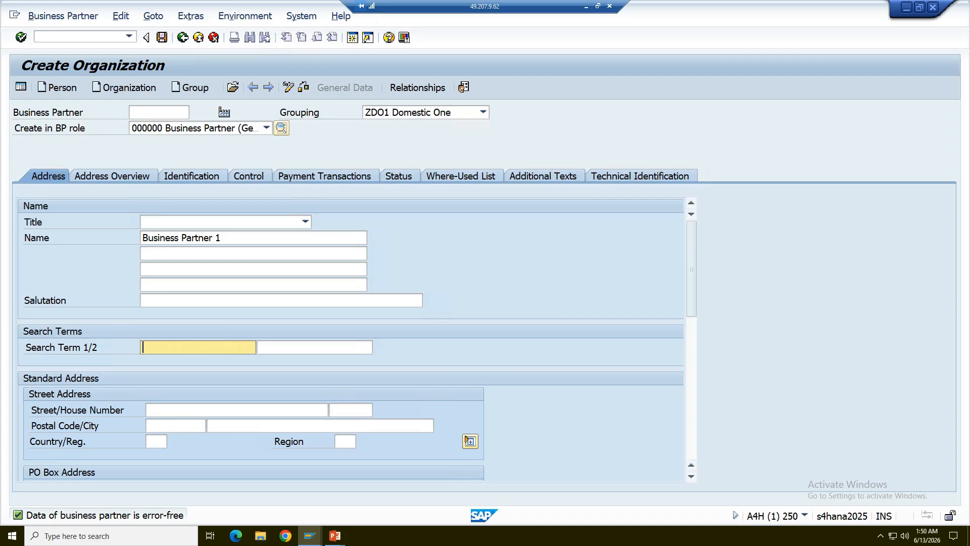
pyautogui.write('BP1')
pyautogui.press('Return')
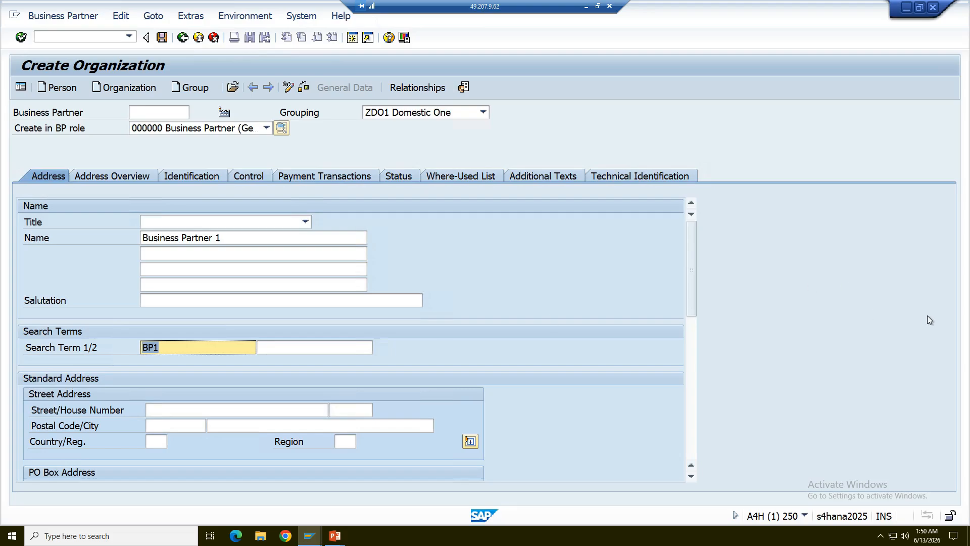
# Step: Set the standard address country to DE (Germany) and the region to 11
pyautogui.moveTo(694, 294); pyautogui.dragTo(683, 345)
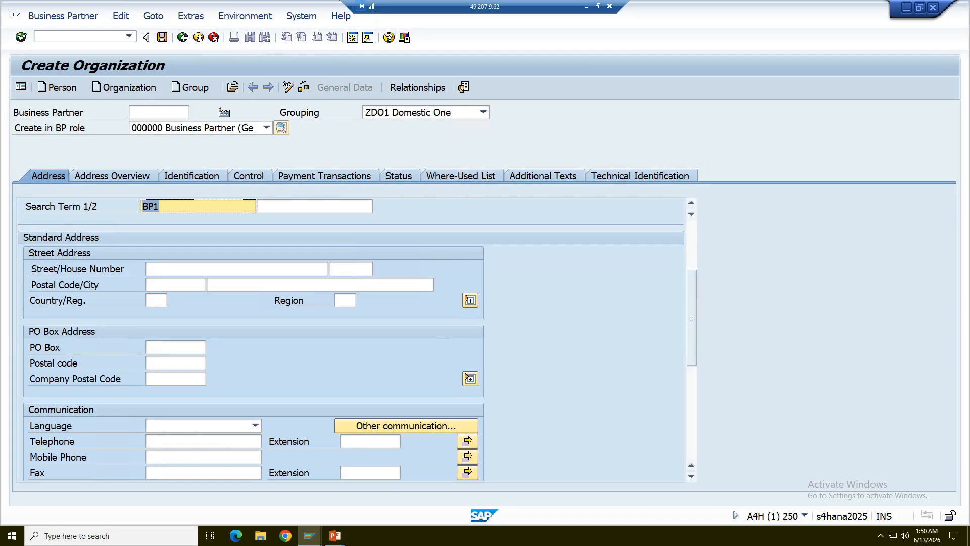
pyautogui.click(157, 301)
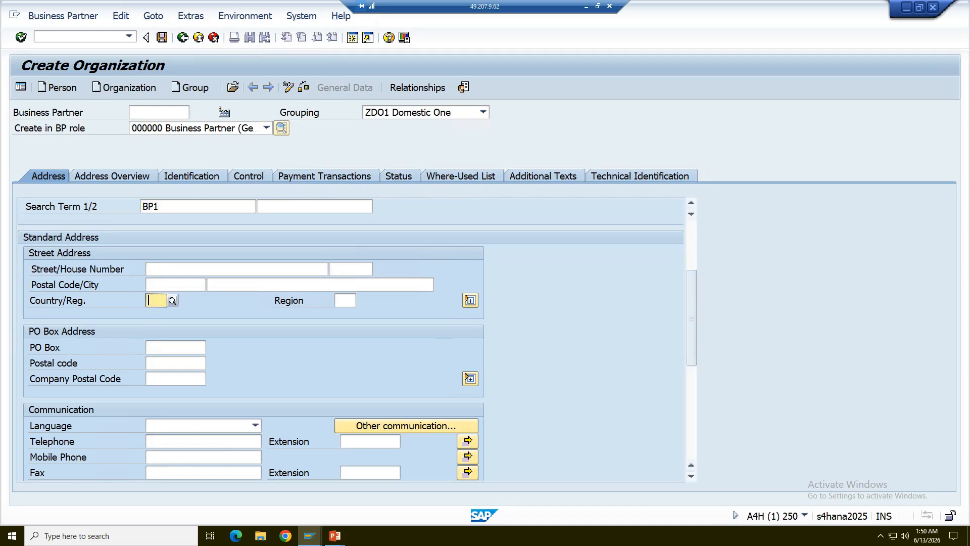
pyautogui.write('DE')
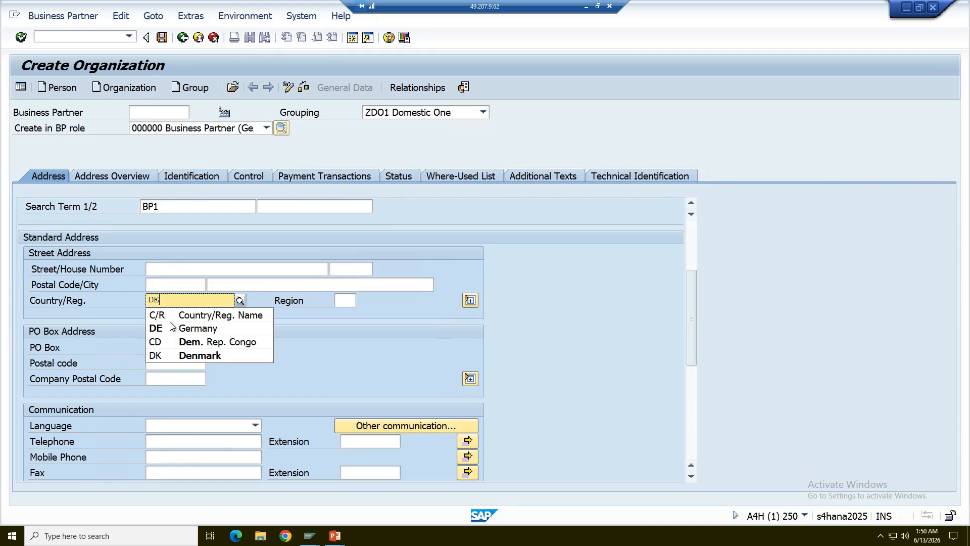
pyautogui.click(174, 329)
pyautogui.click(345, 300)
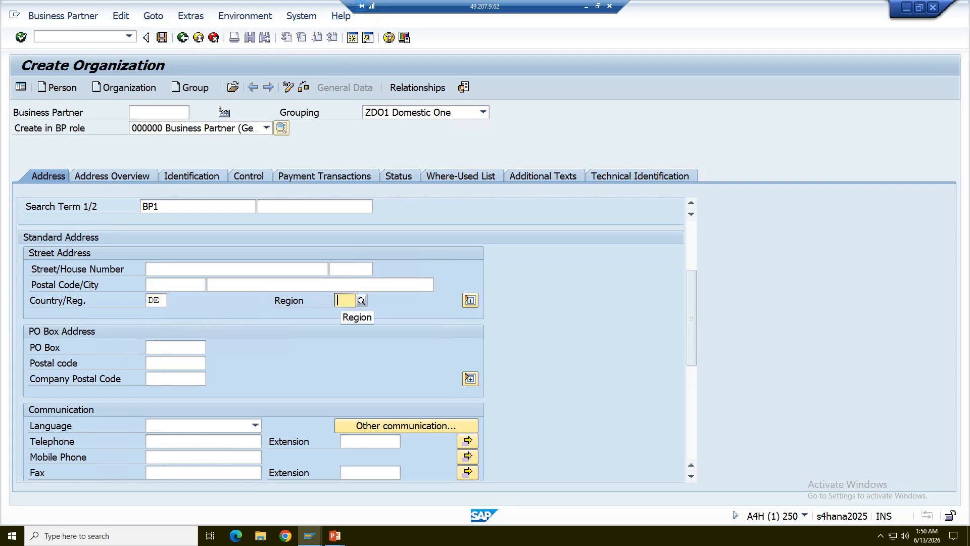
pyautogui.write('11')
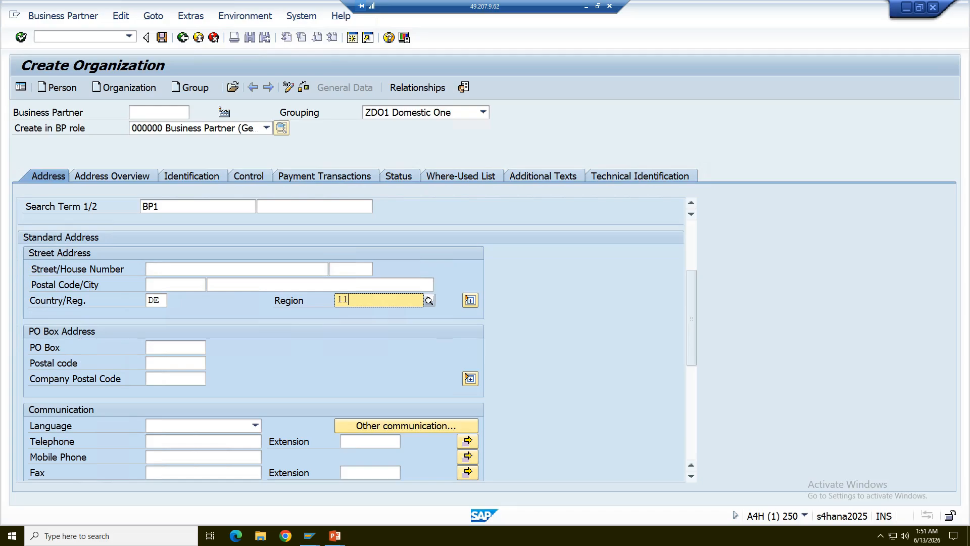
pyautogui.press('Return')
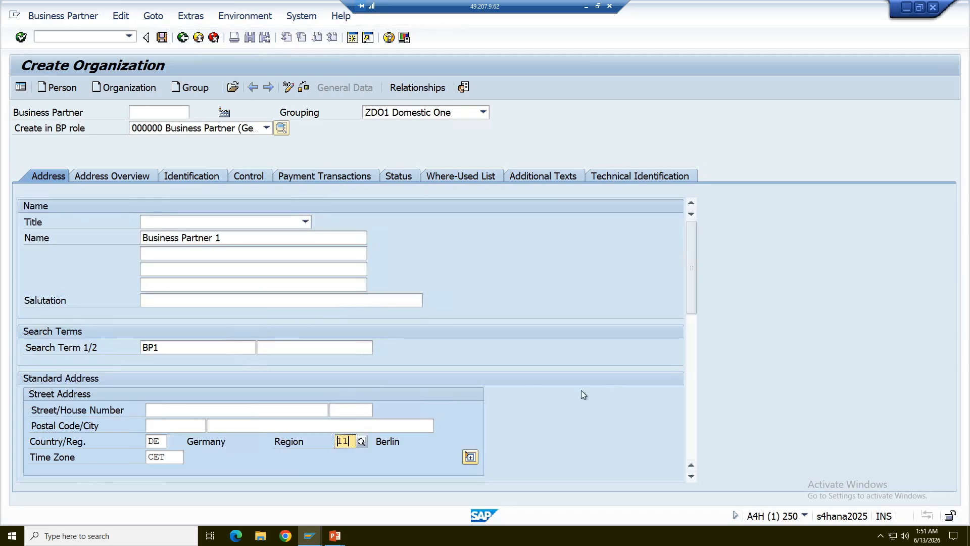
# Step: Fill in the PO box number and the postal code of the PO box address
pyautogui.click(694, 415)
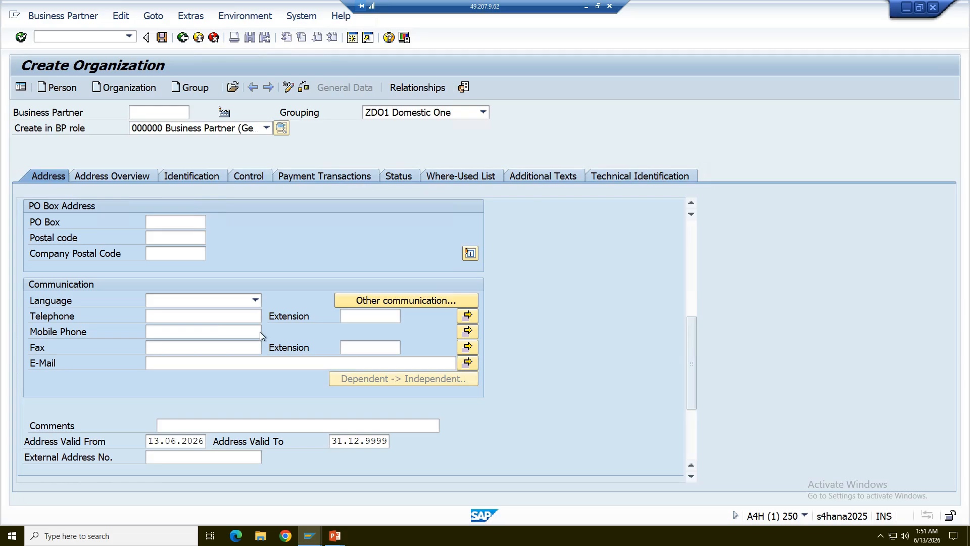
pyautogui.write('123')
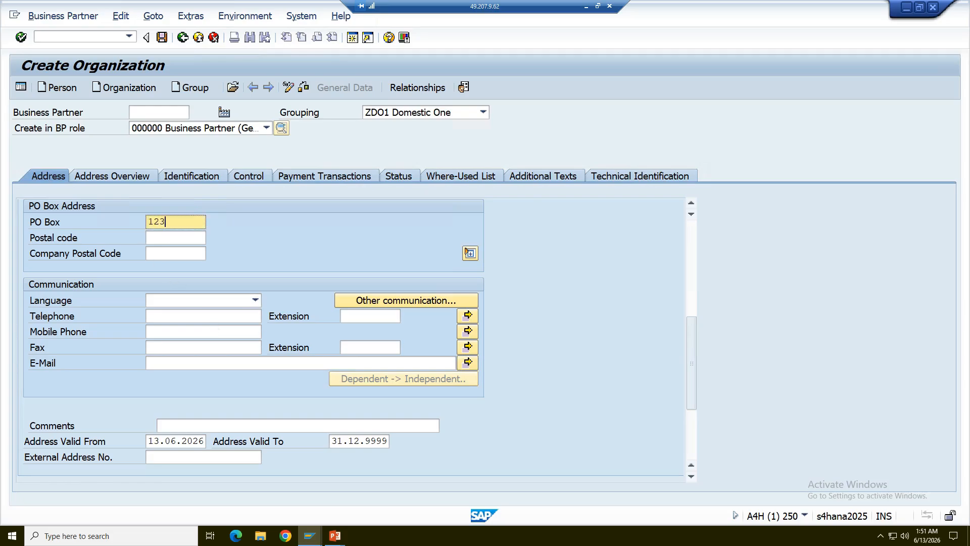
pyautogui.press('Tab')
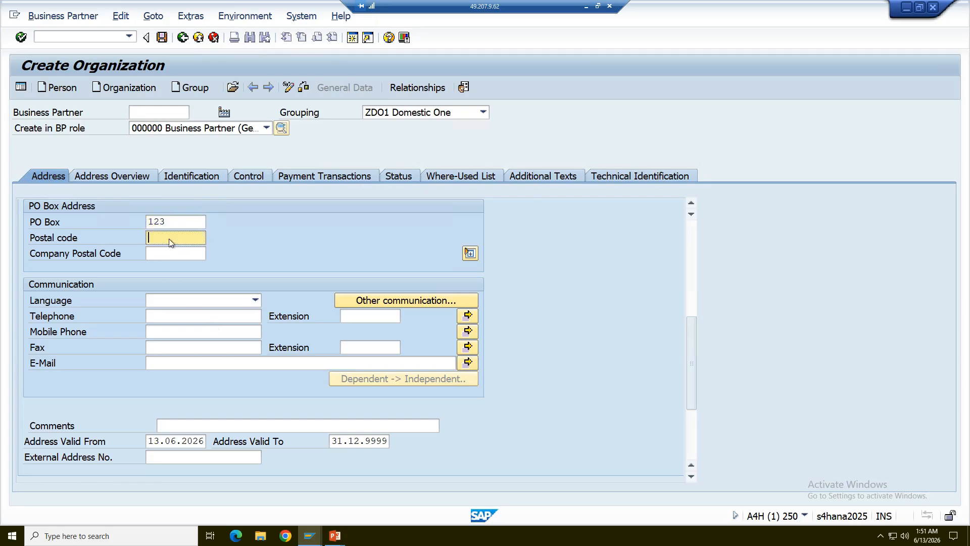
pyautogui.write('12345')
# Step: Set the communication language to EN English
pyautogui.click(255, 300)
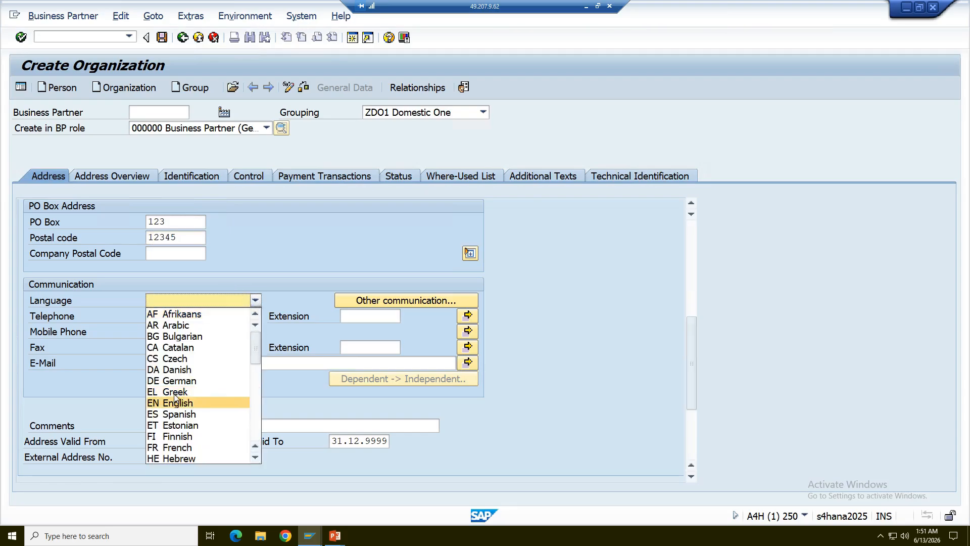
pyautogui.click(199, 298)
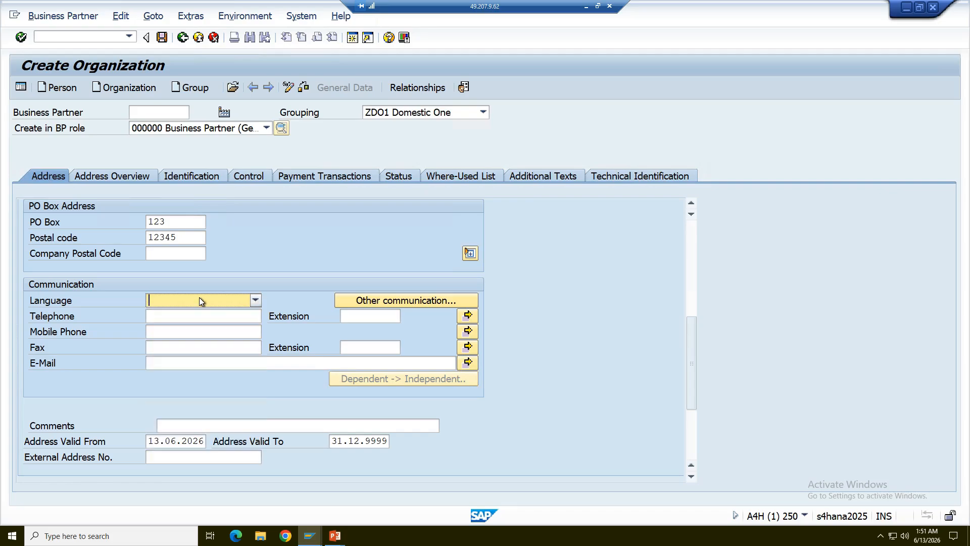
pyautogui.write('EN English')
pyautogui.press('Return')
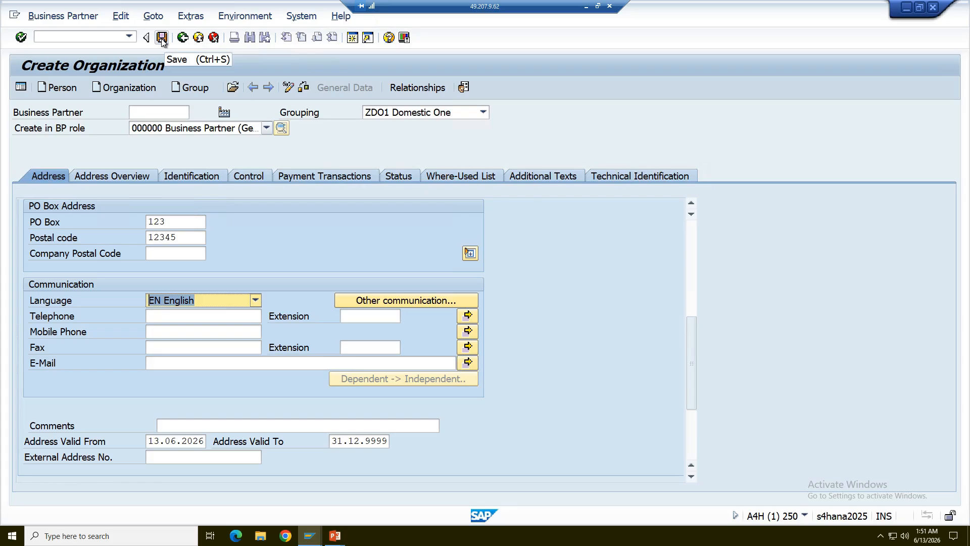
# Step: Check the business partner's data for errors and save the new organization
pyautogui.click(206, 177)
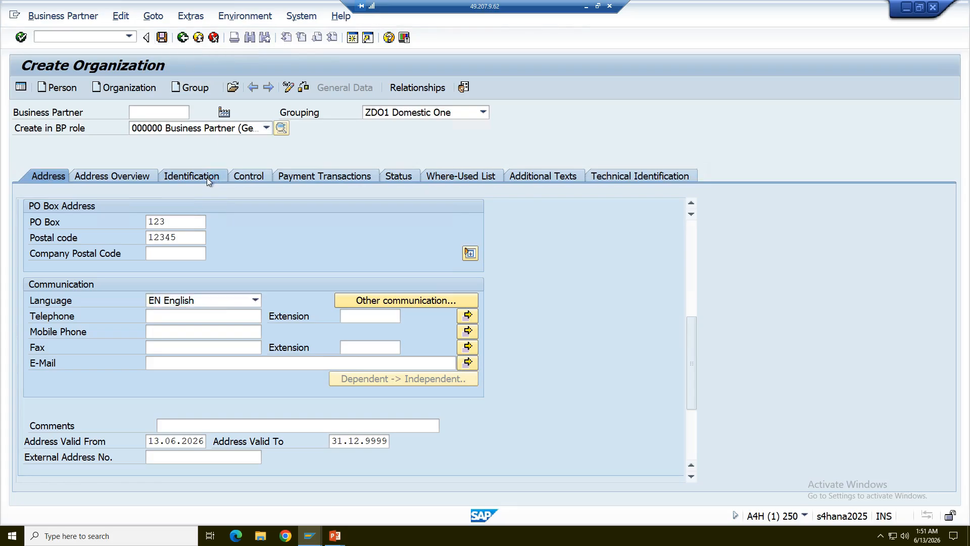
pyautogui.click(52, 178)
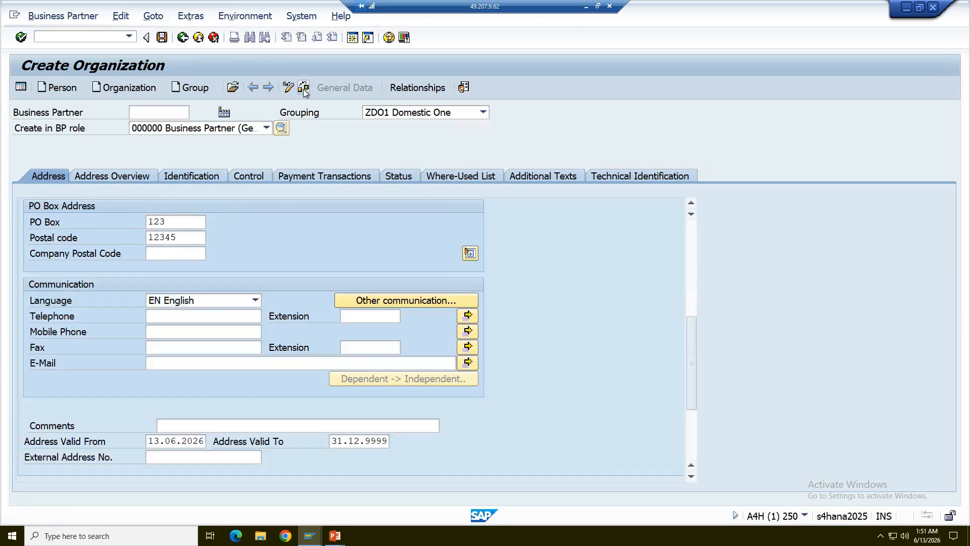
pyautogui.click(303, 88)
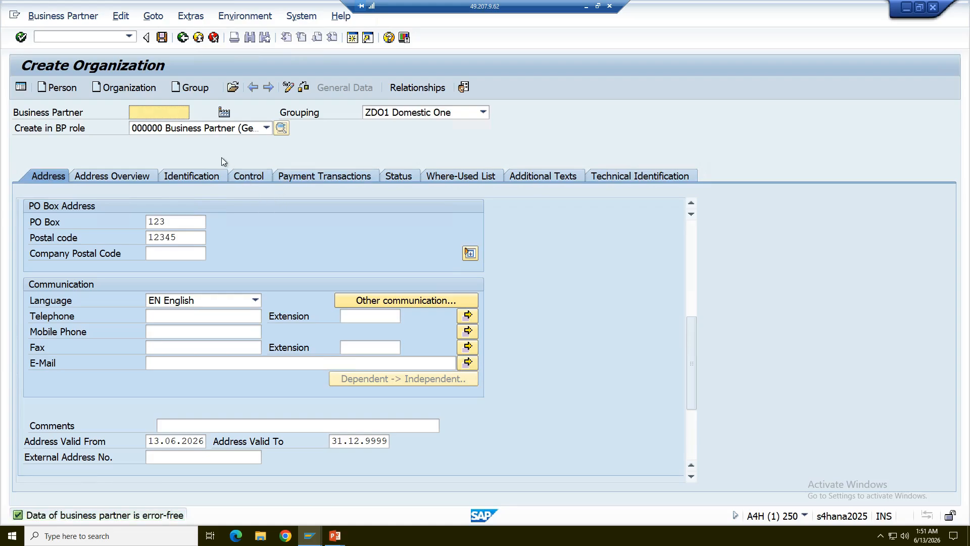
pyautogui.click(162, 39)
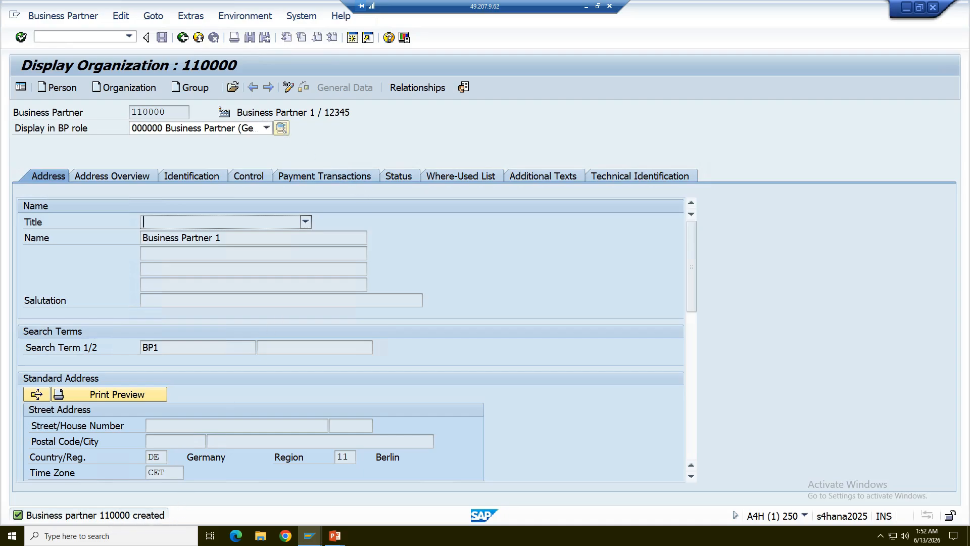
# Step: Switch the saved business partner from display to change mode
pyautogui.click(232, 88)
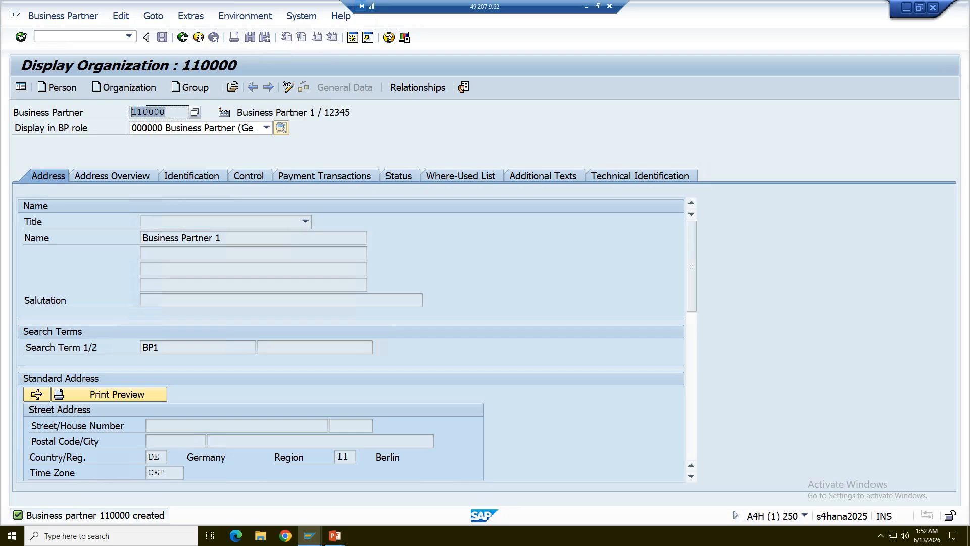
pyautogui.click(133, 112)
pyautogui.click(287, 88)
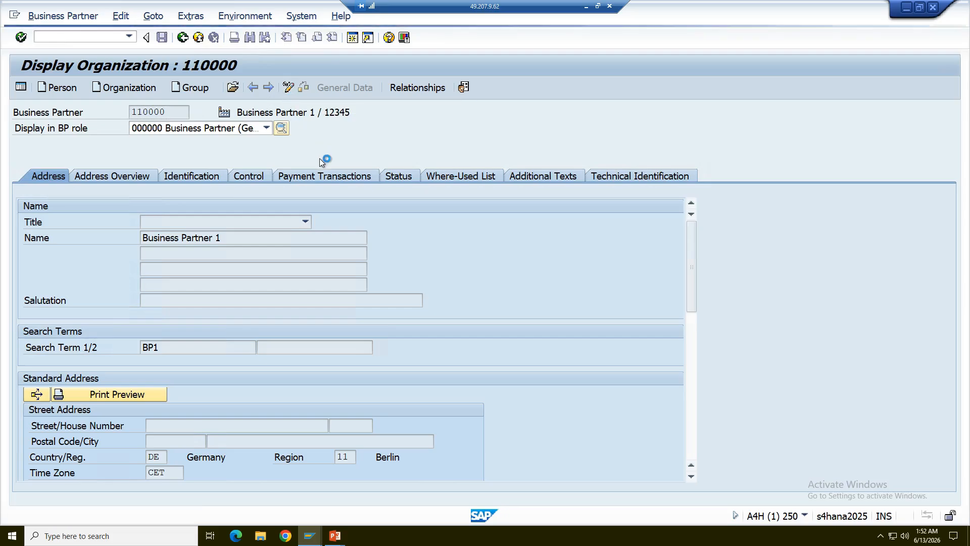
# Step: Browse the available BP roles and look up the role codes on the BP Role slide in the PowerPoint presentation
pyautogui.click(267, 128)
pyautogui.click(265, 241)
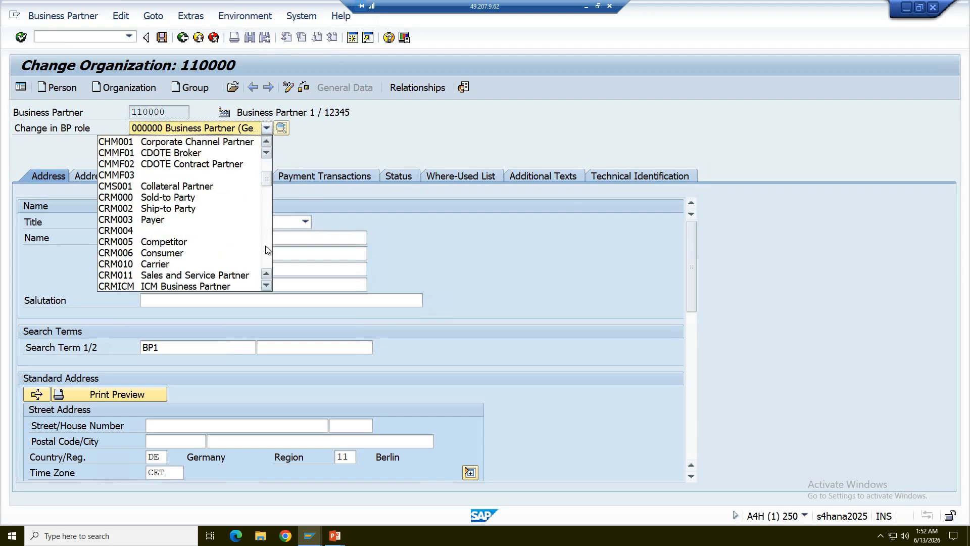
pyautogui.click(265, 238)
pyautogui.click(269, 254)
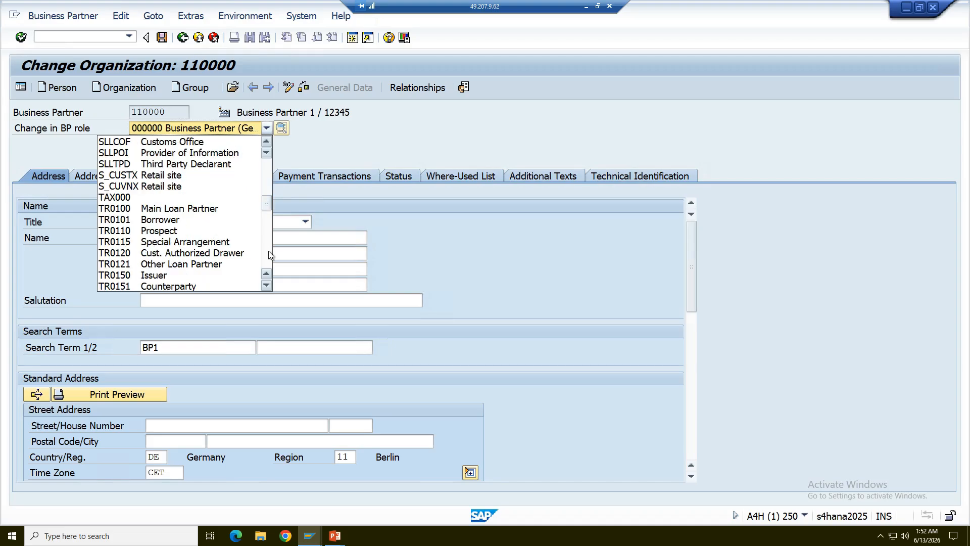
pyautogui.click(269, 255)
pyautogui.click(266, 178)
pyautogui.hotkey('alt', 'Tab')
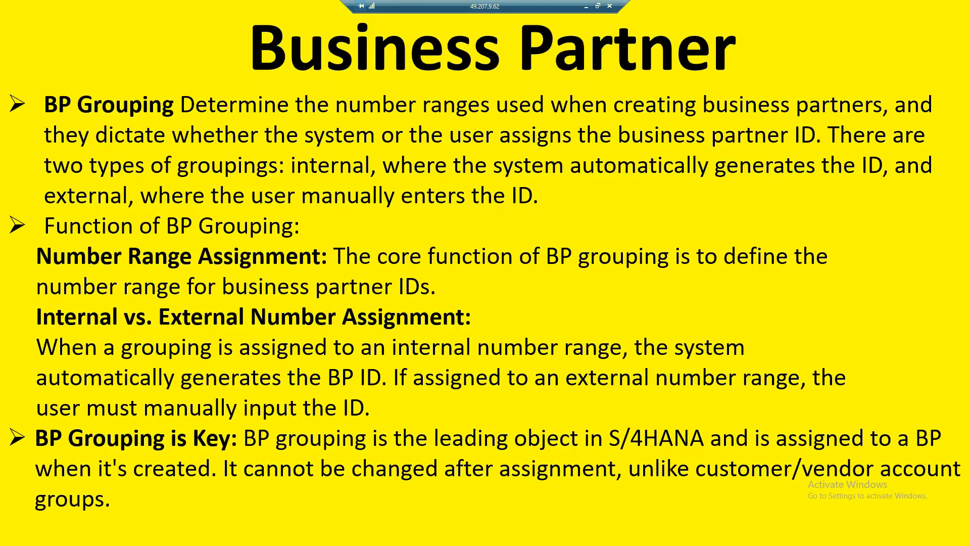
pyautogui.click(411, 289)
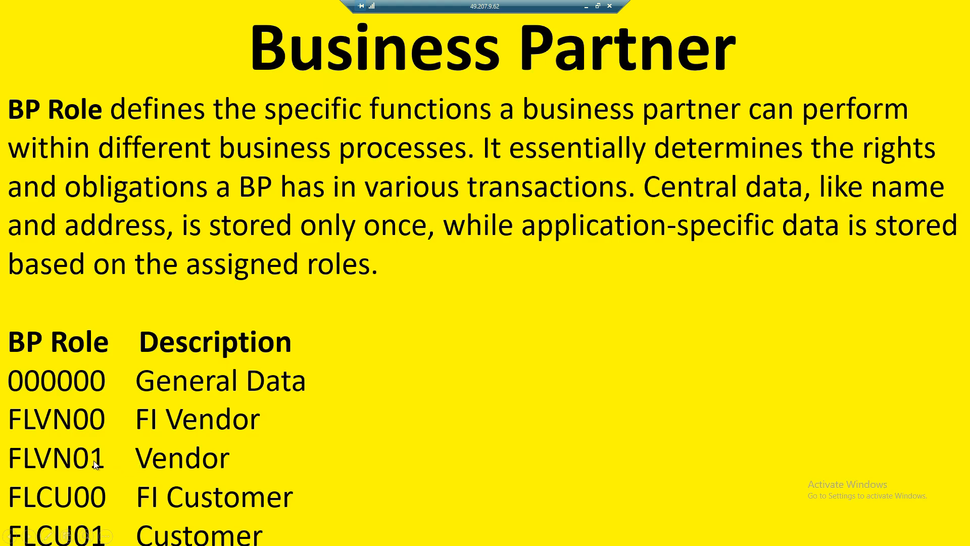
pyautogui.hotkey('alt', 'Tab')
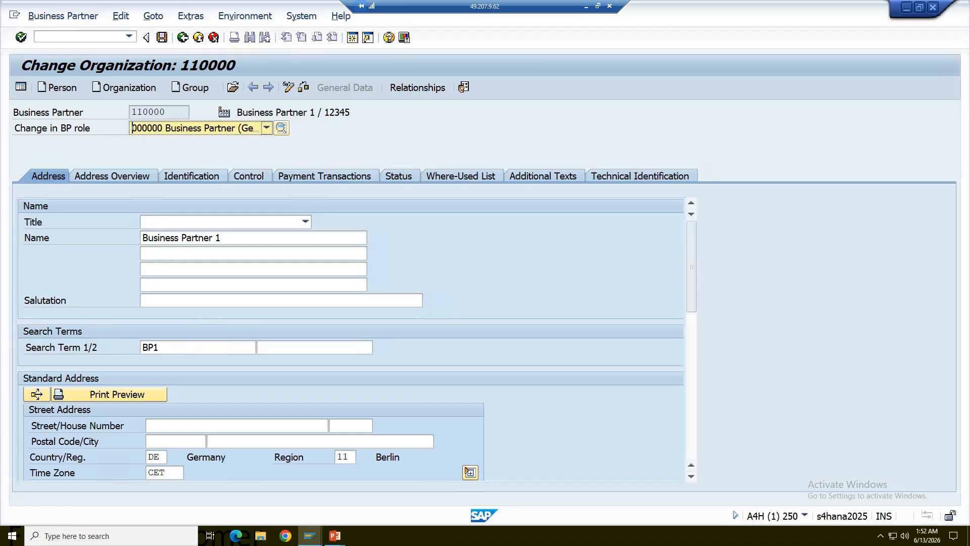
# Step: Add the FLVN01 Supplier role to the business partner in SAP
pyautogui.click(266, 129)
pyautogui.click(267, 224)
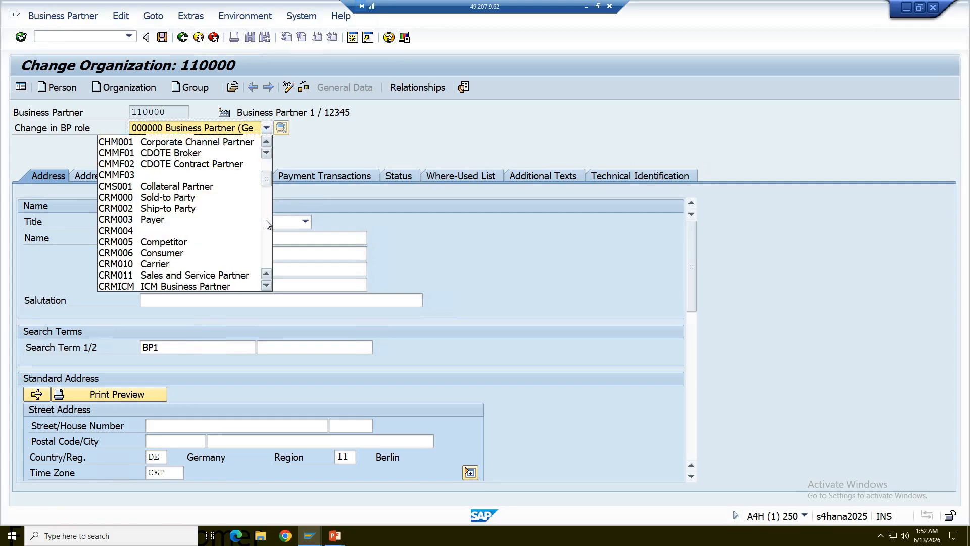
pyautogui.click(267, 222)
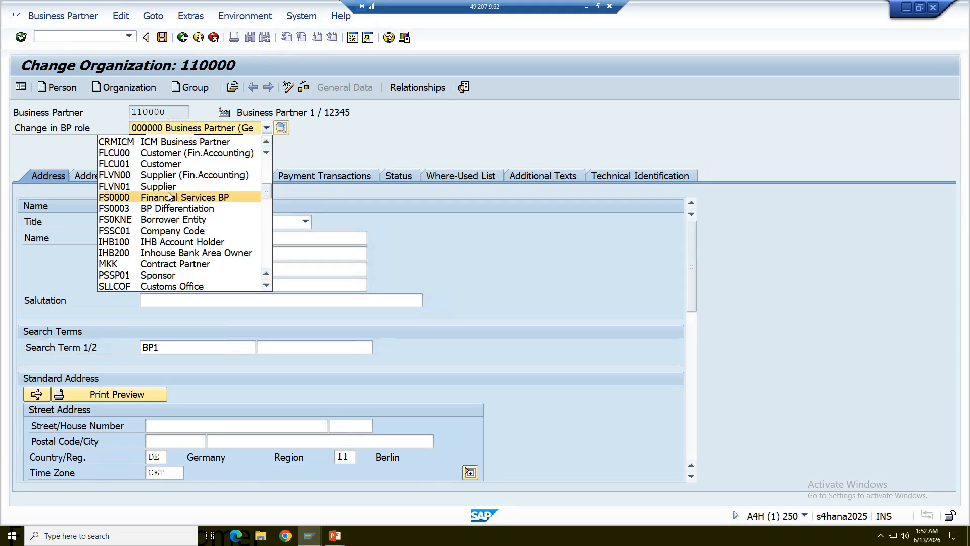
pyautogui.click(143, 186)
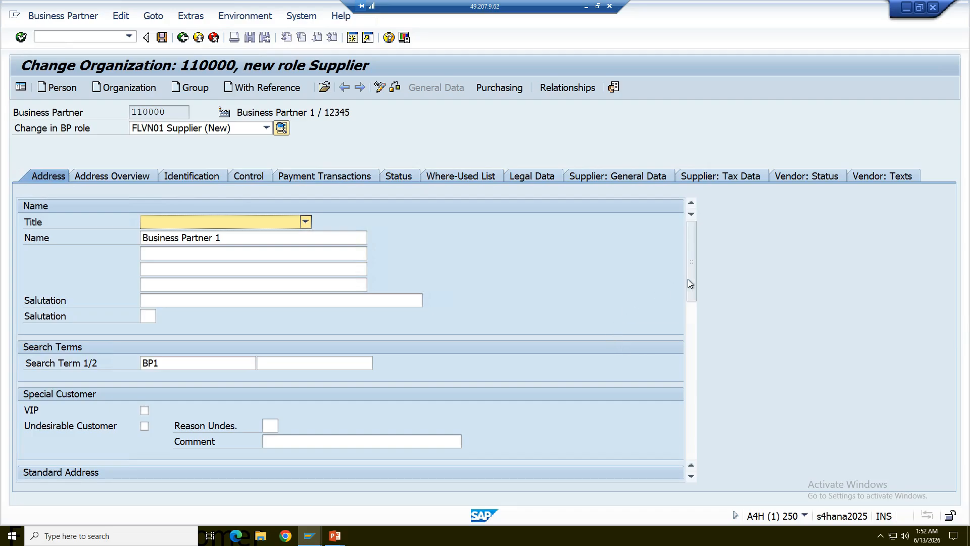
# Step: Save the new Supplier role and decline to show the VAT registration warning again for this business partner
pyautogui.moveTo(689, 284); pyautogui.dragTo(712, 244)
pyautogui.click(161, 38)
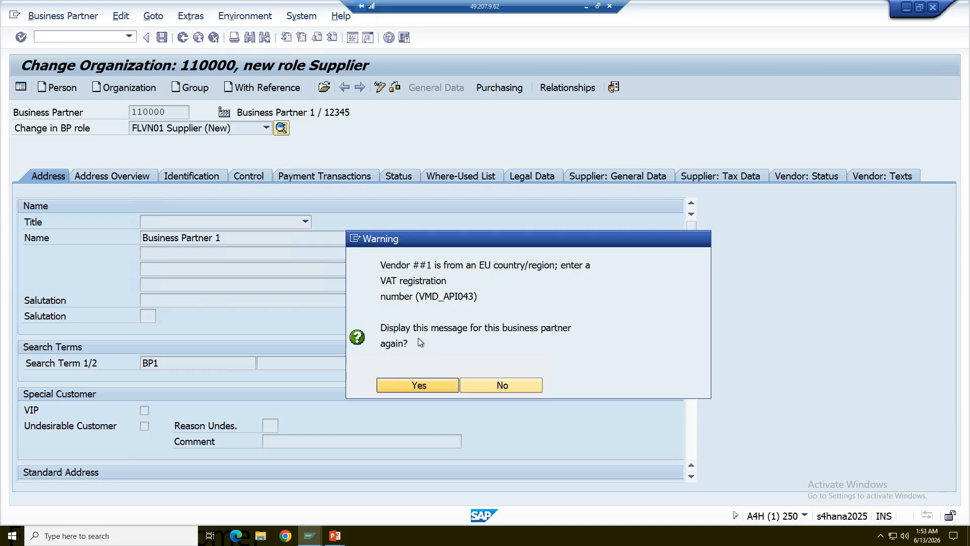
pyautogui.click(495, 384)
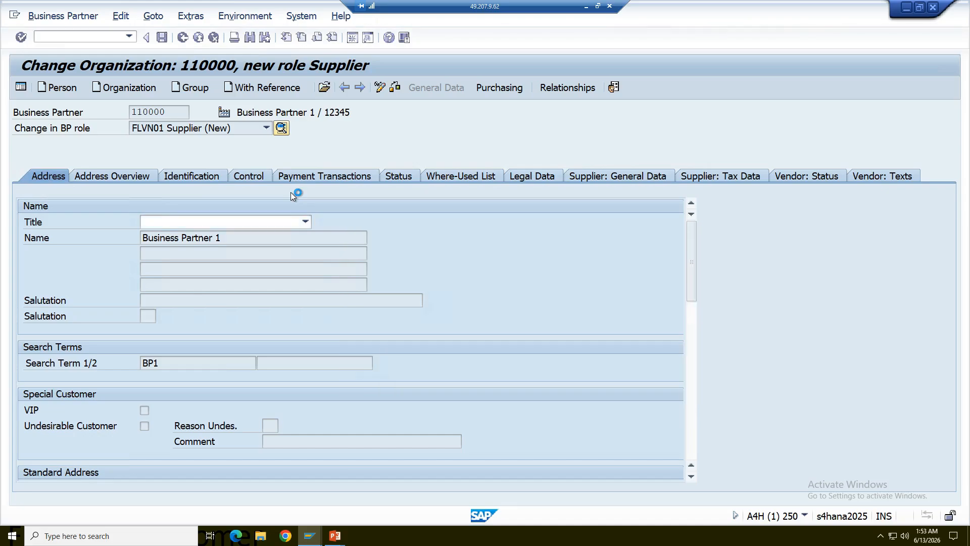
# Step: Open the identification data and switch the business partner to the 000000 Business Partner (General) role
pyautogui.click(207, 177)
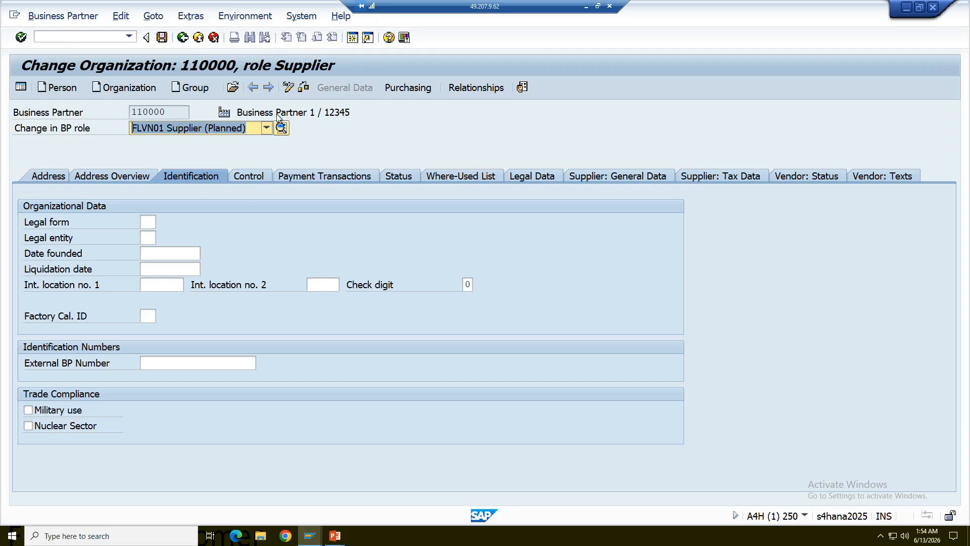
pyautogui.click(267, 128)
pyautogui.click(266, 164)
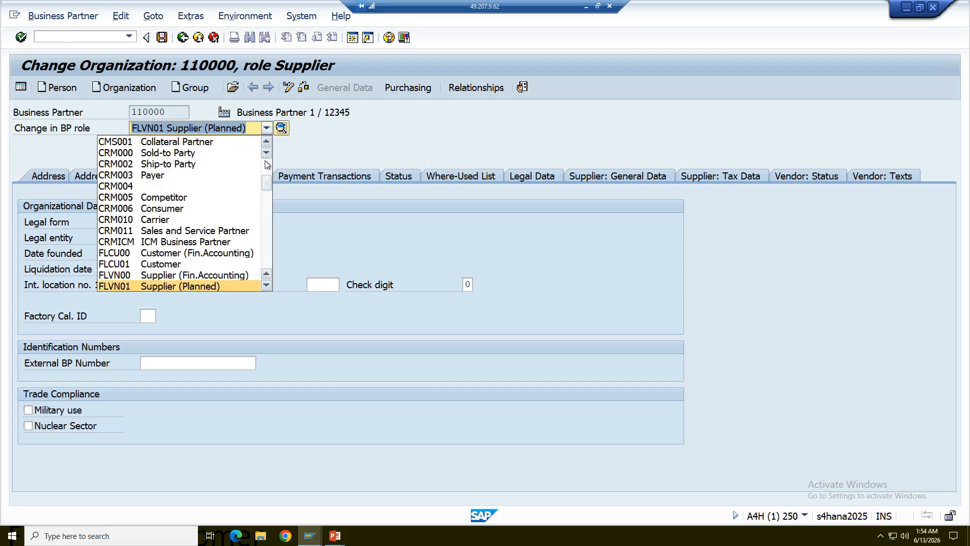
pyautogui.click(267, 167)
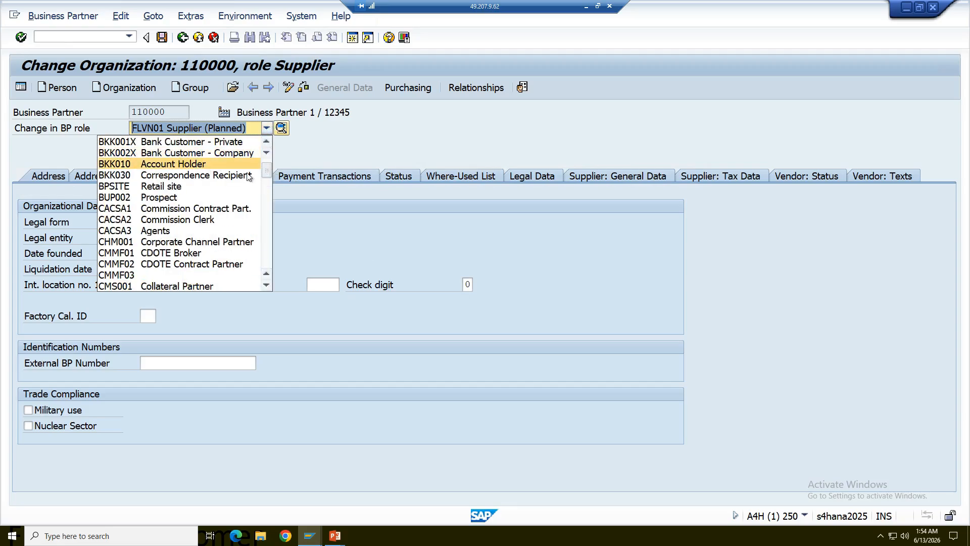
pyautogui.scroll(2, 248, 175)
pyautogui.click(208, 141)
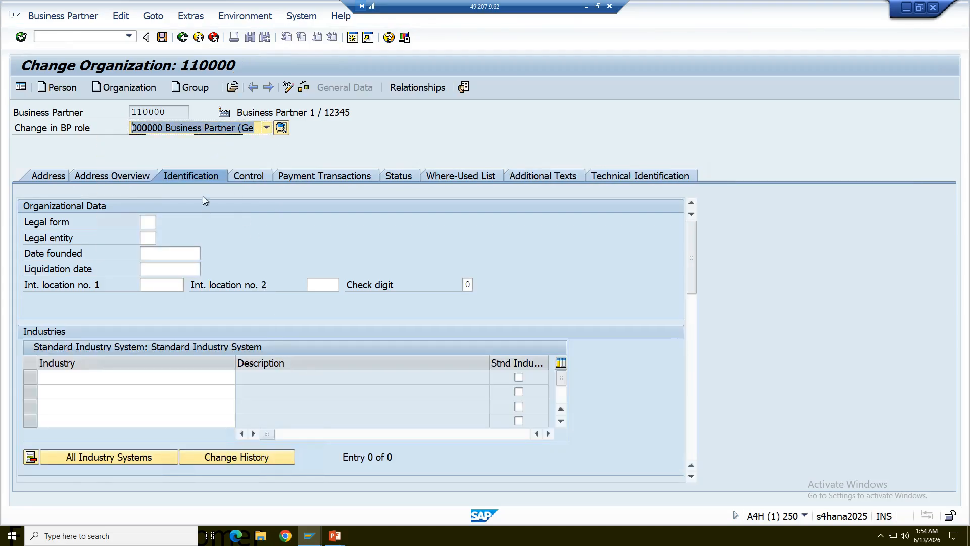
# Step: Add a tax number entry with category DE0 and the company's VAT identification number, and save the business partner
pyautogui.click(694, 429)
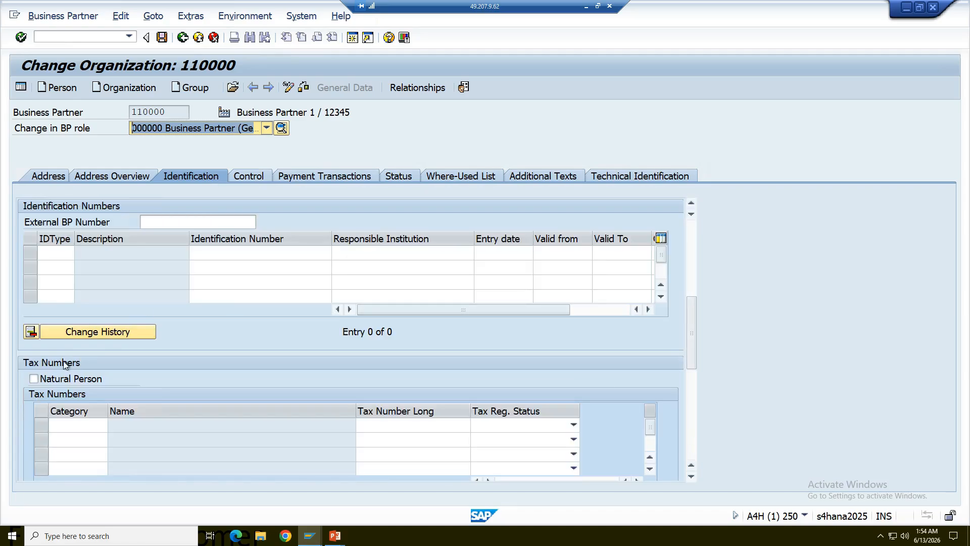
pyautogui.click(91, 425)
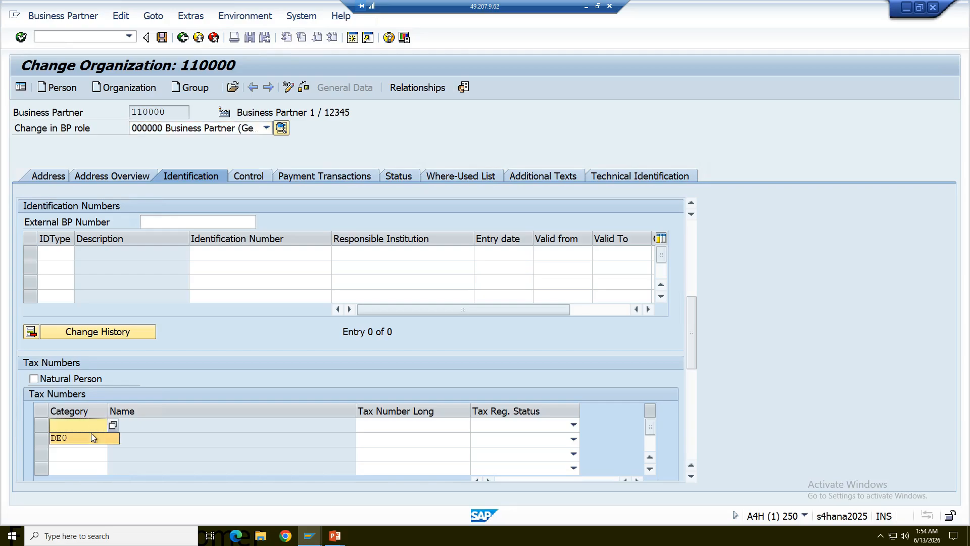
pyautogui.click(90, 437)
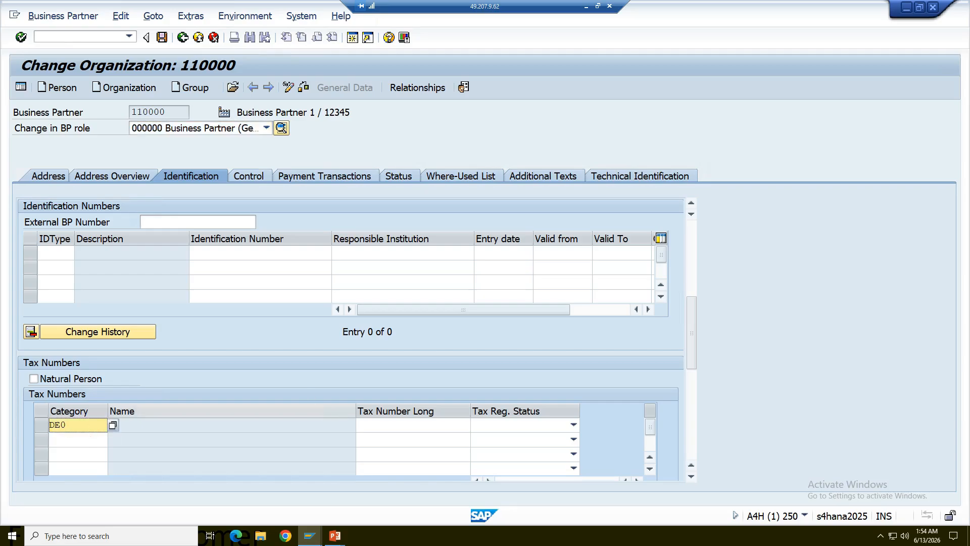
pyautogui.press('Tab')
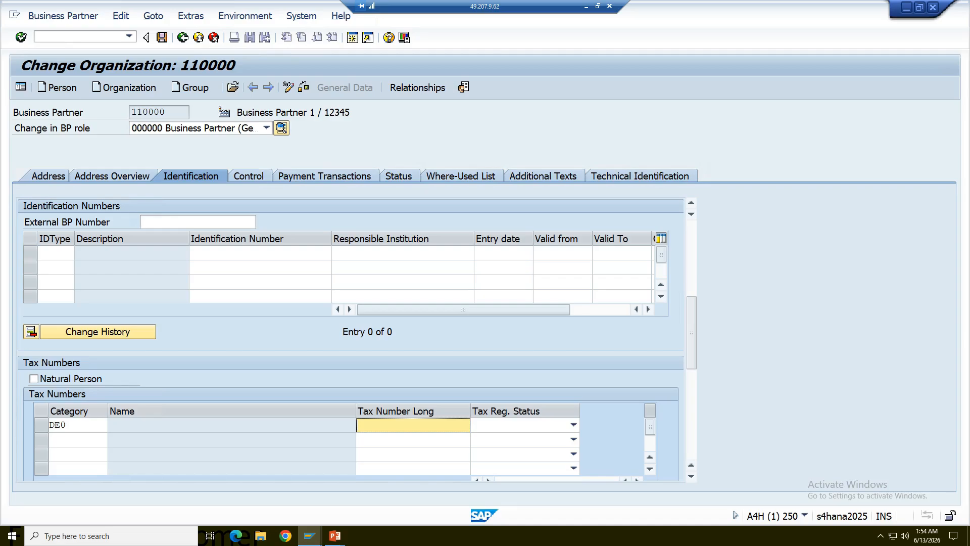
pyautogui.press('Return')
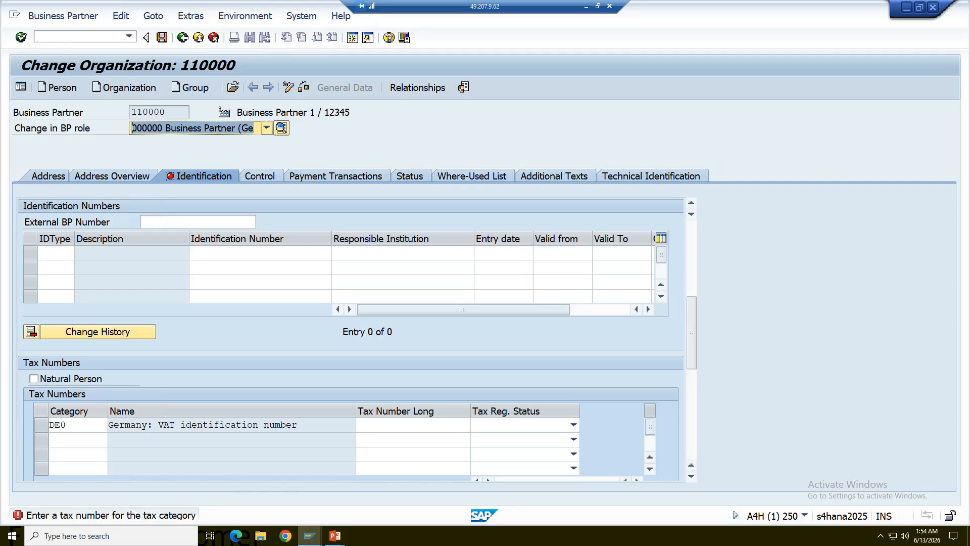
pyautogui.click(405, 425)
pyautogui.write('DE123456708')
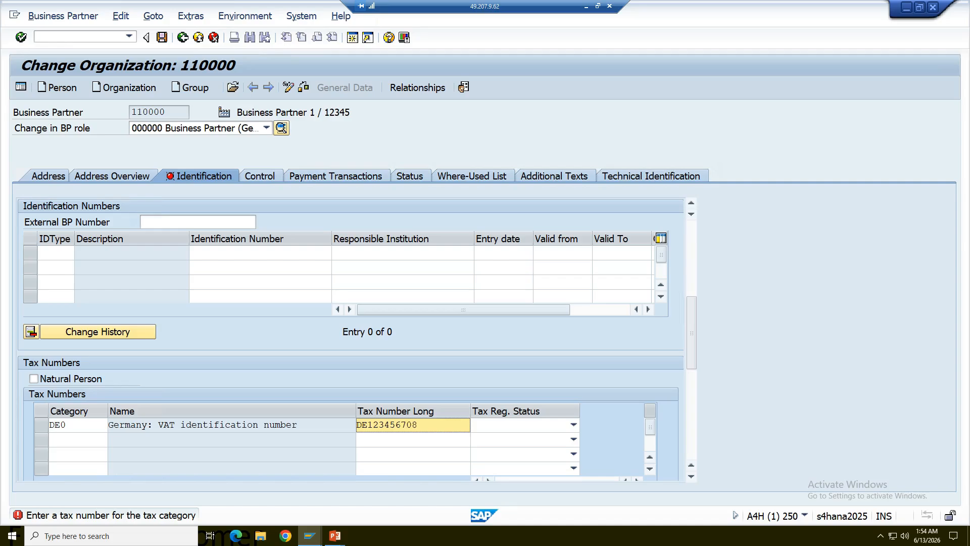
pyautogui.press('Return')
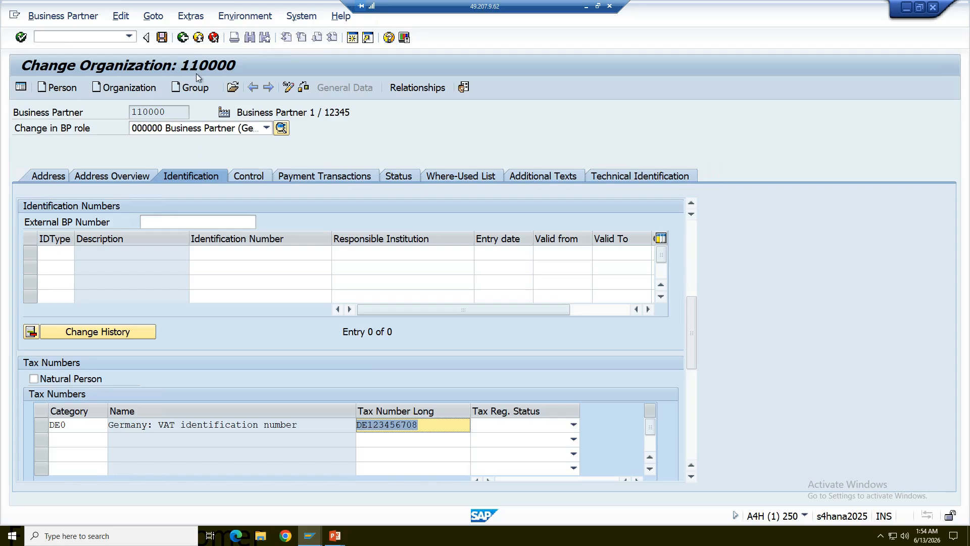
pyautogui.click(161, 39)
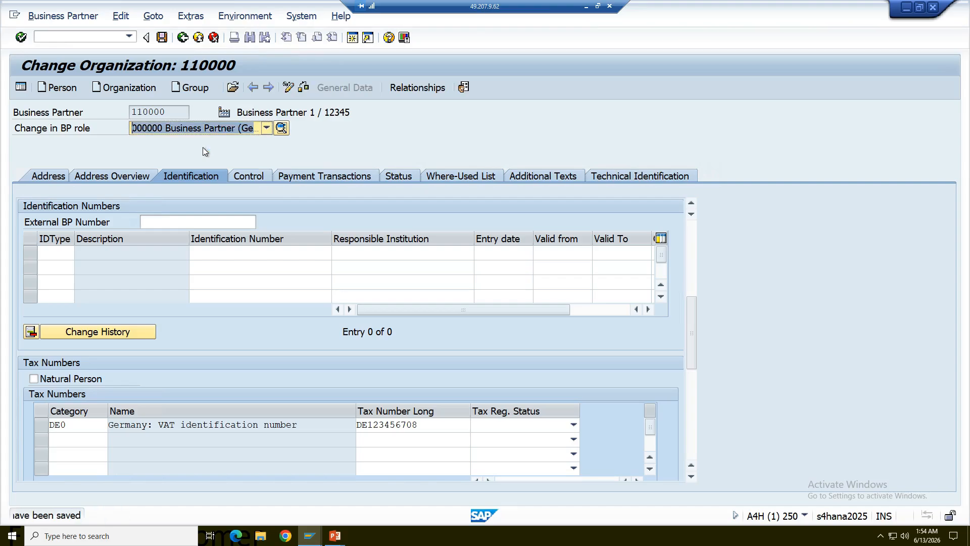
# Step: Switch the business partner back to the FLVN01 Supplier role and check its data for errors
pyautogui.click(268, 128)
pyautogui.click(265, 250)
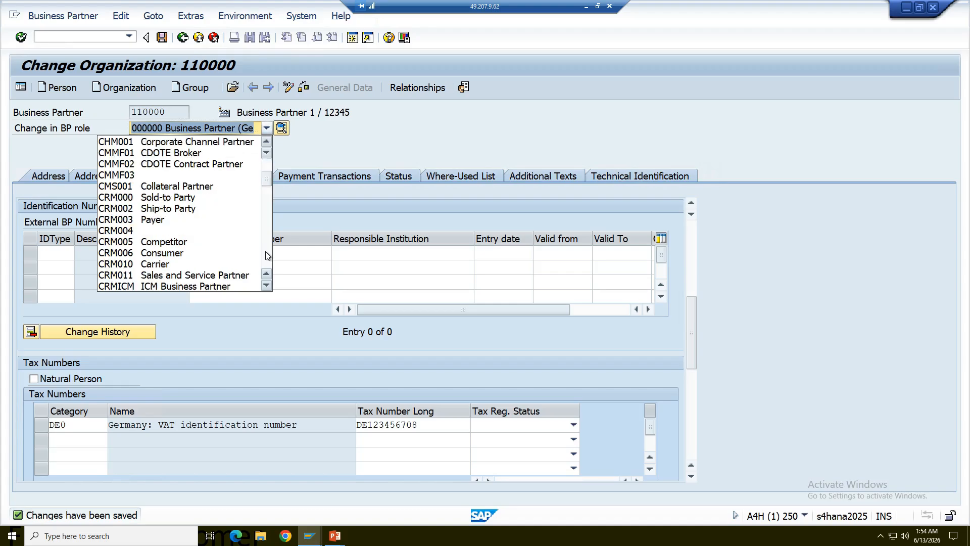
pyautogui.click(265, 250)
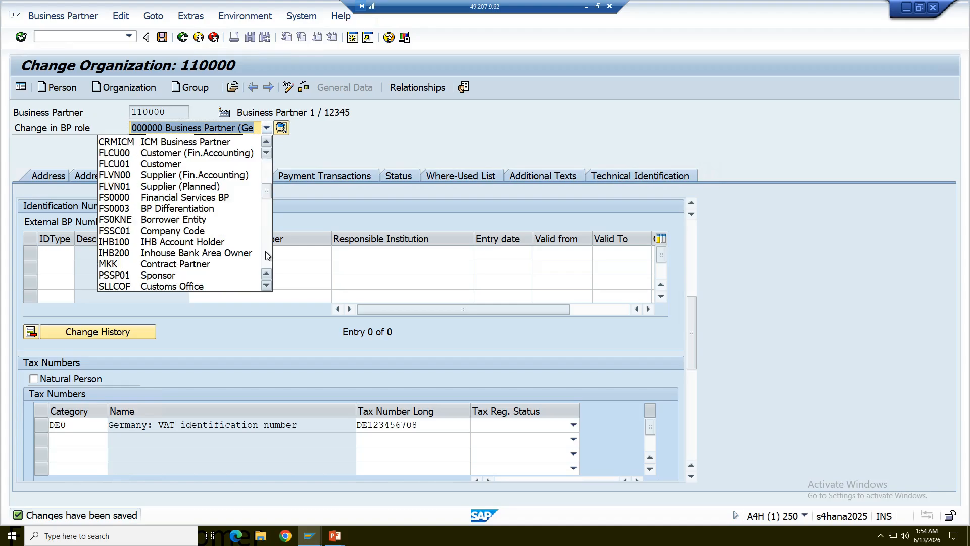
pyautogui.click(168, 187)
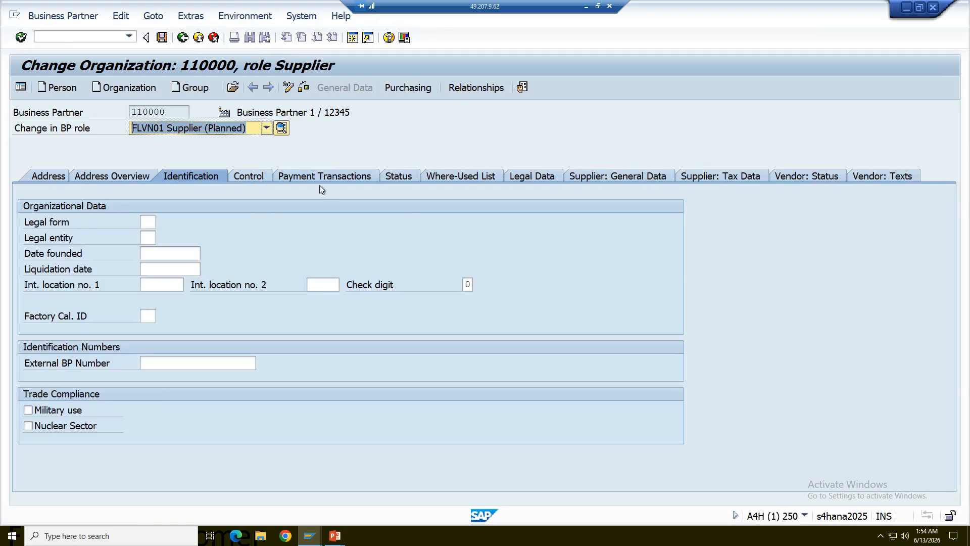
pyautogui.click(305, 90)
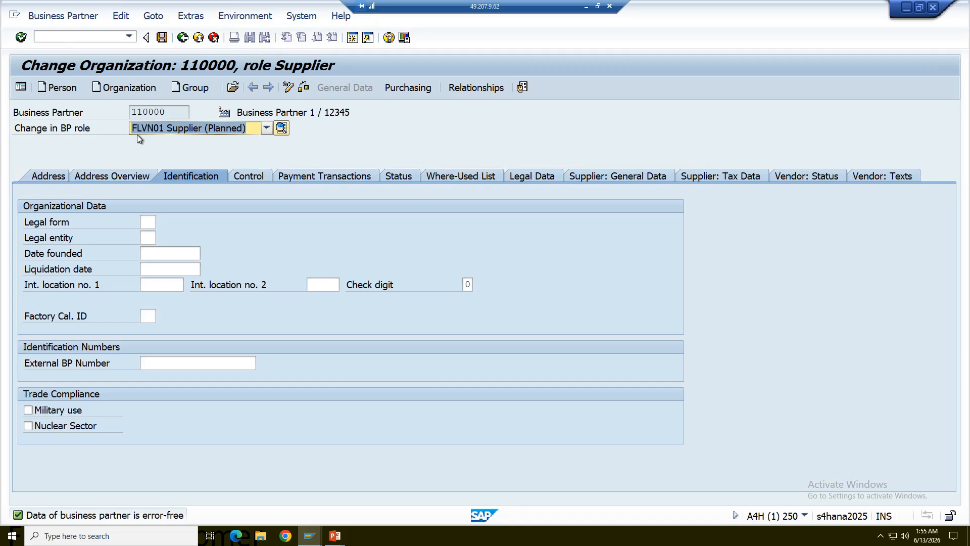
# Step: Assign purchasing organization PUR1 to the supplier in the purchasing data
pyautogui.click(399, 89)
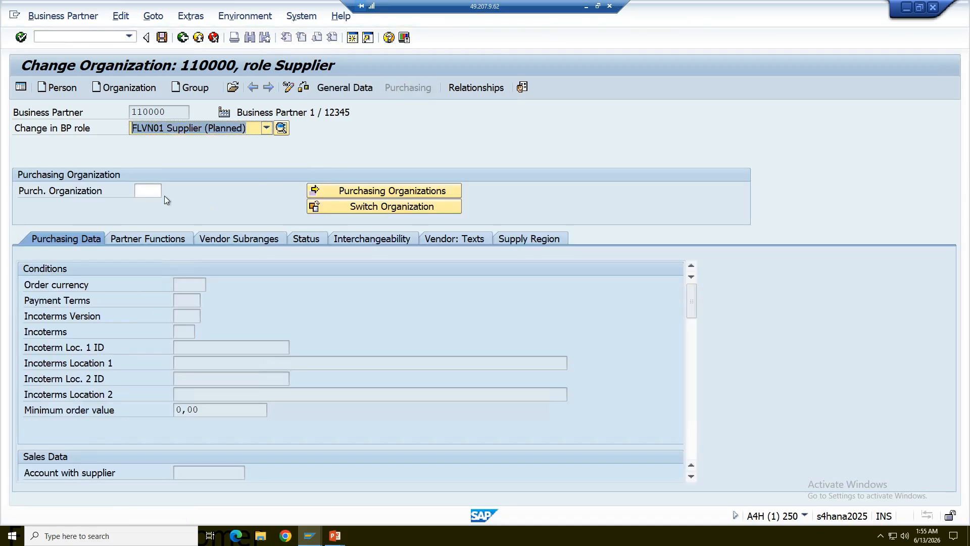
pyautogui.click(147, 190)
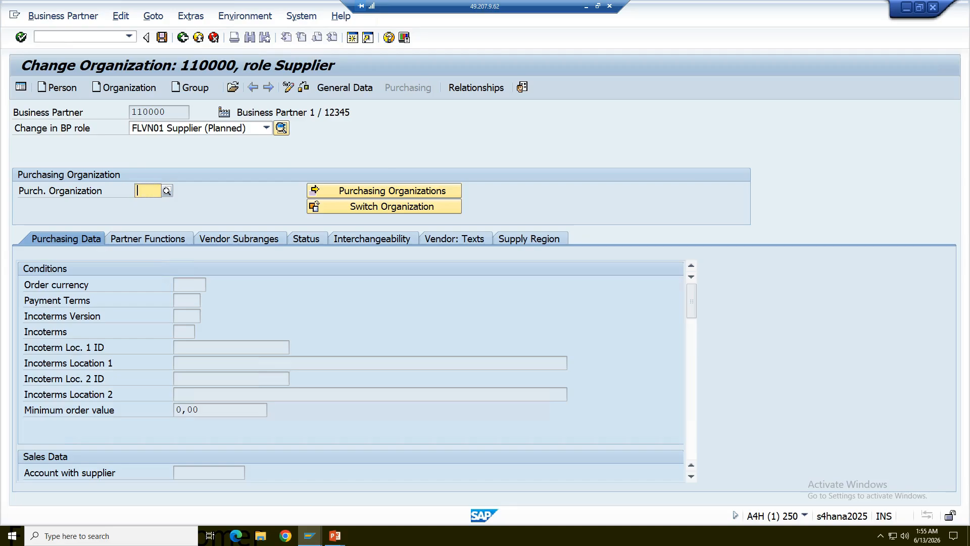
pyautogui.write('PUR1')
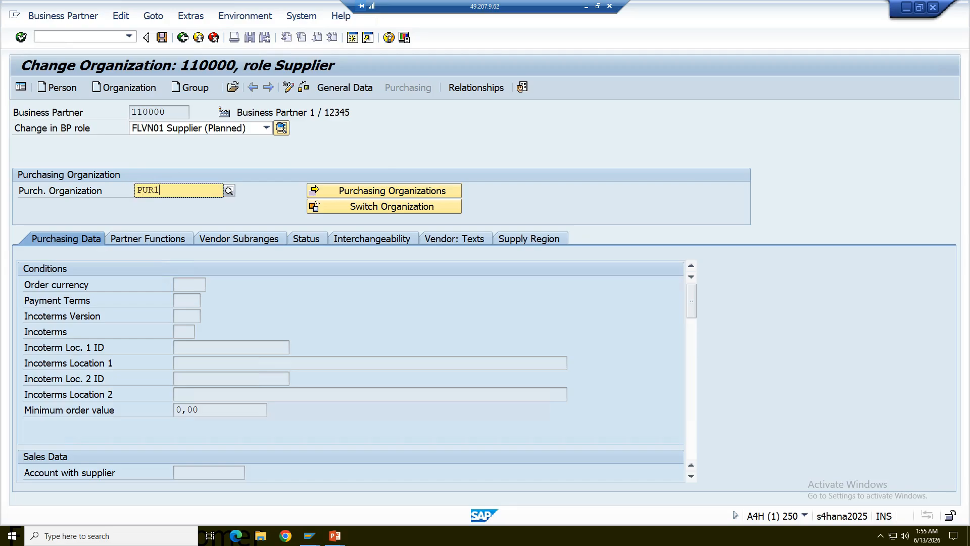
pyautogui.click(154, 221)
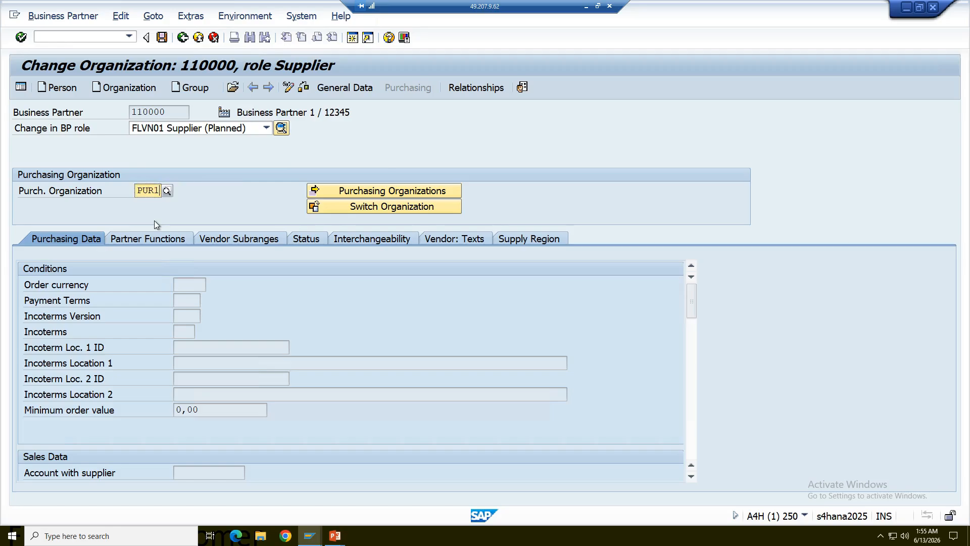
pyautogui.click(356, 193)
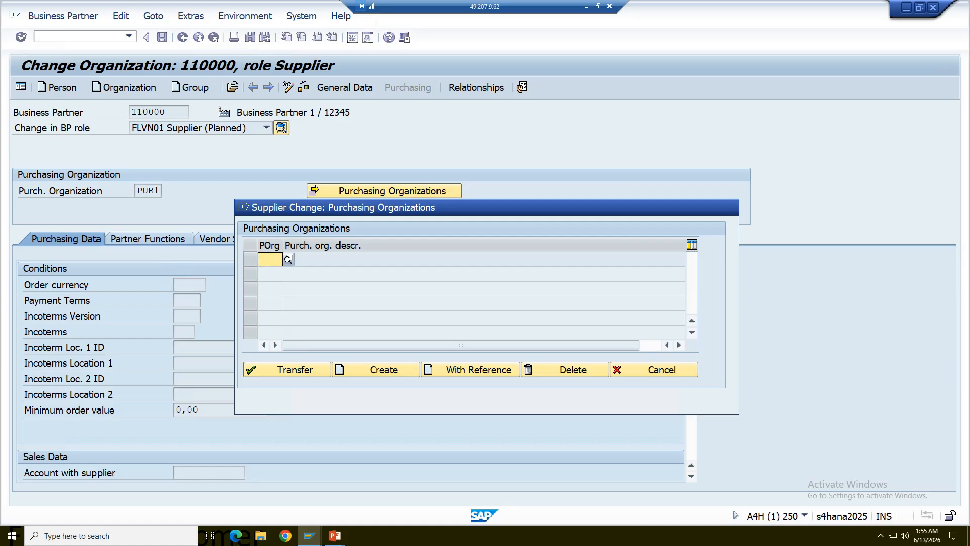
pyautogui.write('PUR1')
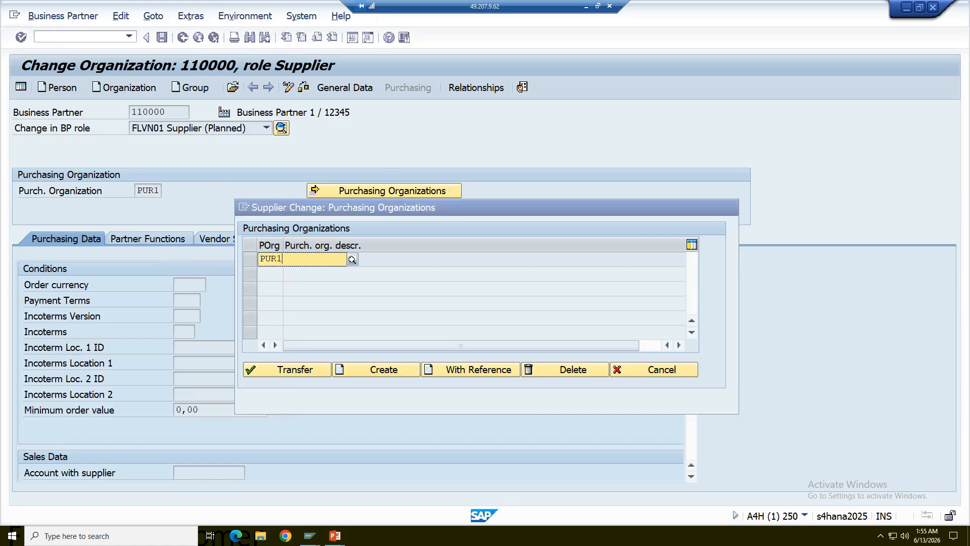
pyautogui.click(269, 288)
pyautogui.click(252, 260)
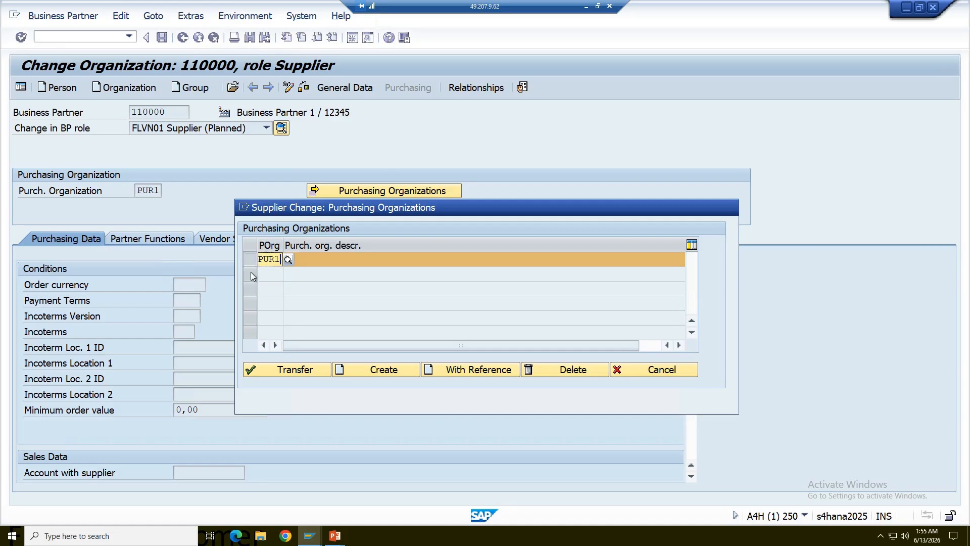
pyautogui.click(292, 374)
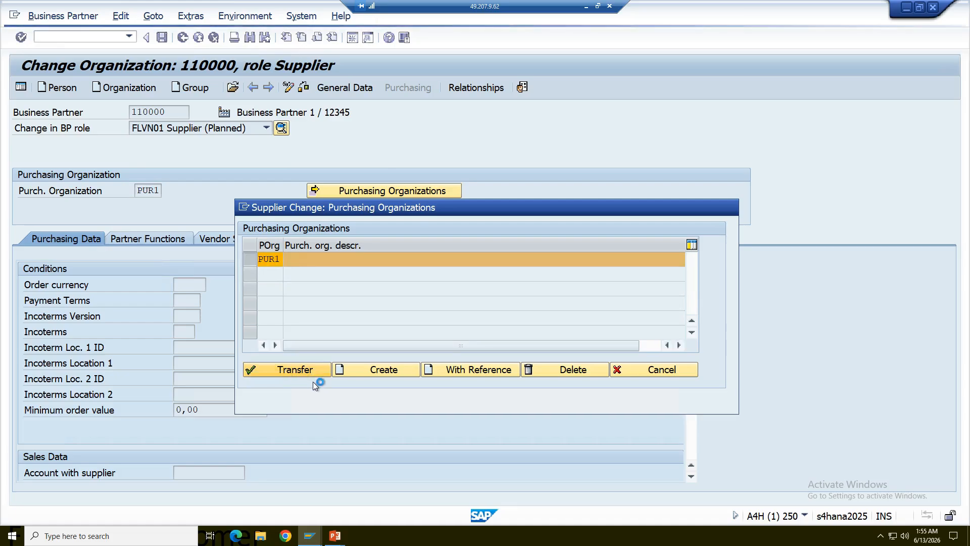
# Step: Set the order currency to EUR for purchasing organization PUR1 and check the business partner's data for errors
pyautogui.click(189, 301)
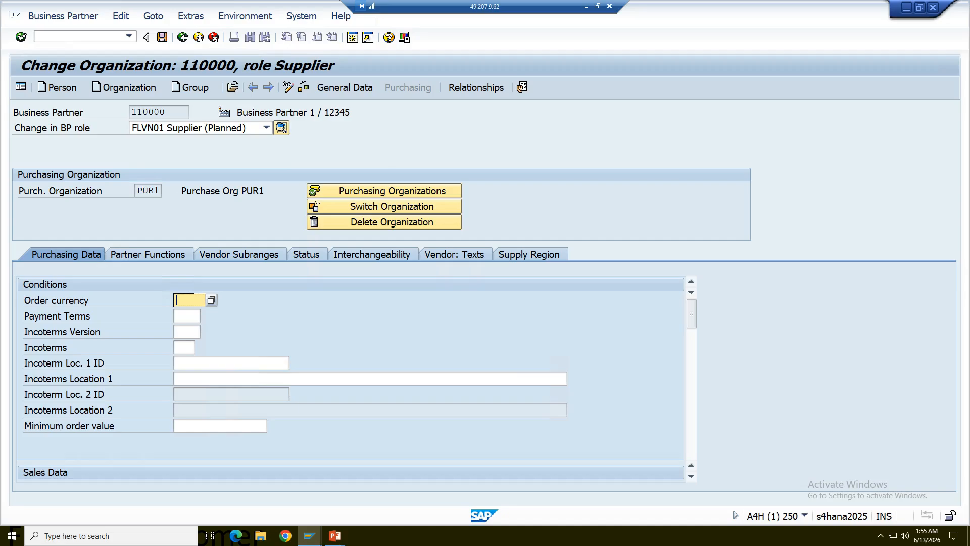
pyautogui.write('EUR')
pyautogui.press('Return')
pyautogui.click(303, 88)
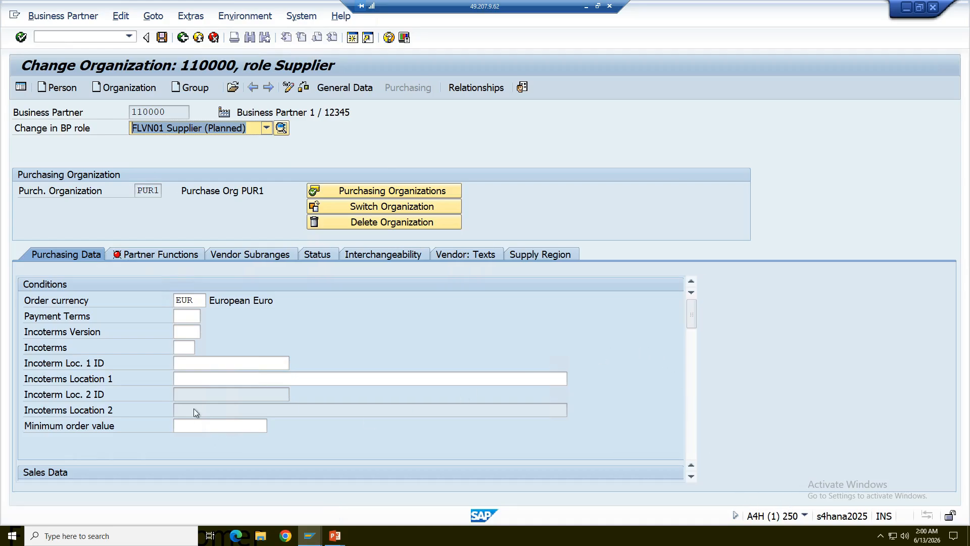
# Step: Recheck the partner functions and fill the VN Supplier function with the business partner's own number
pyautogui.click(167, 255)
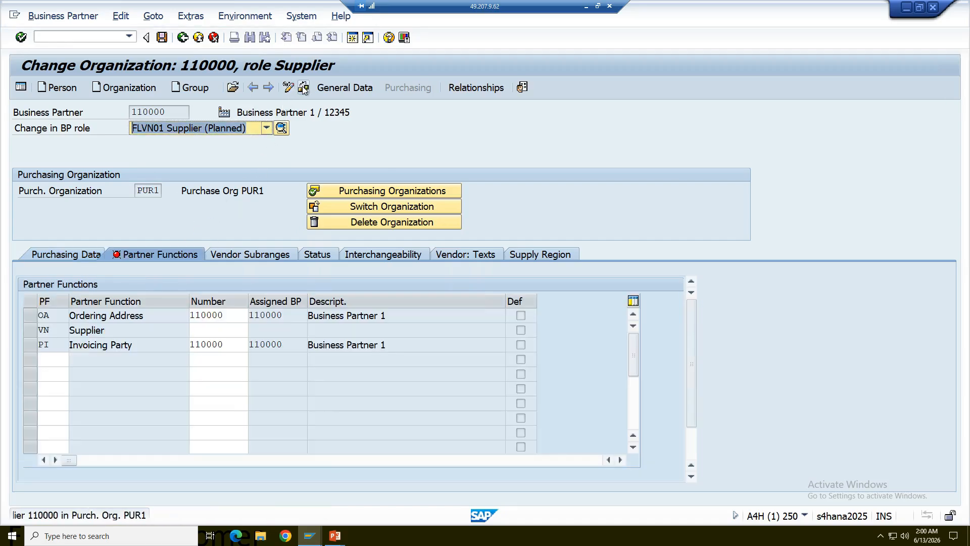
pyautogui.click(304, 89)
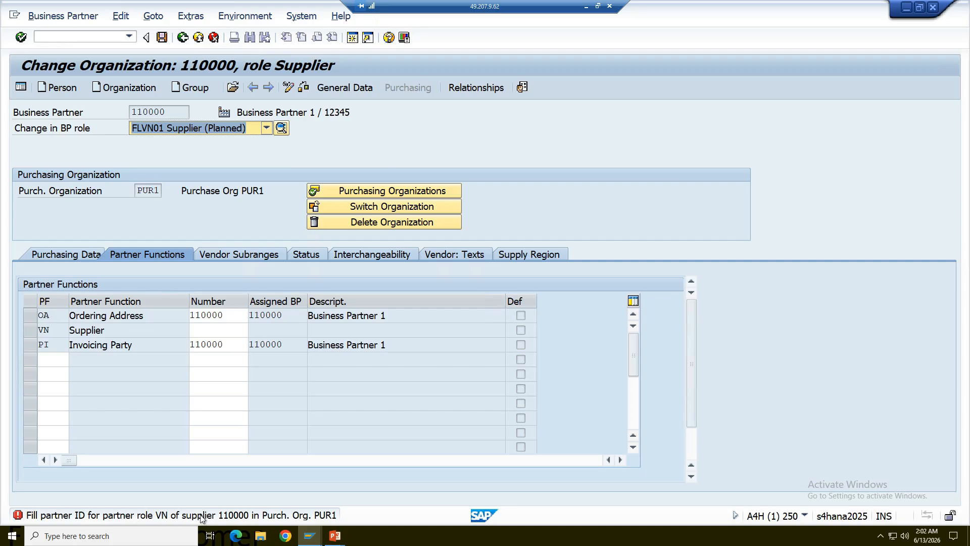
pyautogui.click(216, 330)
pyautogui.press('Return')
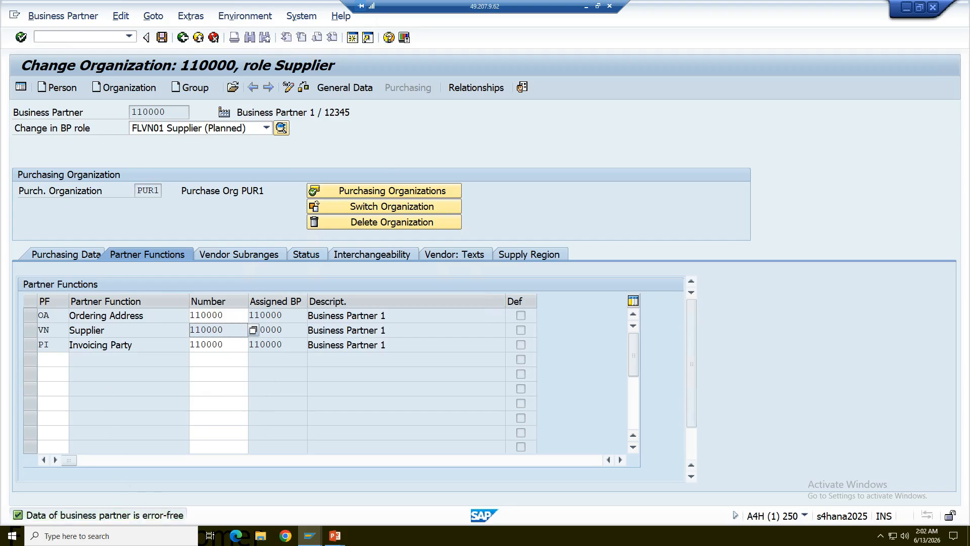
# Step: Review the supplier's purchasing data and partner functions, and save the business partner
pyautogui.click(81, 255)
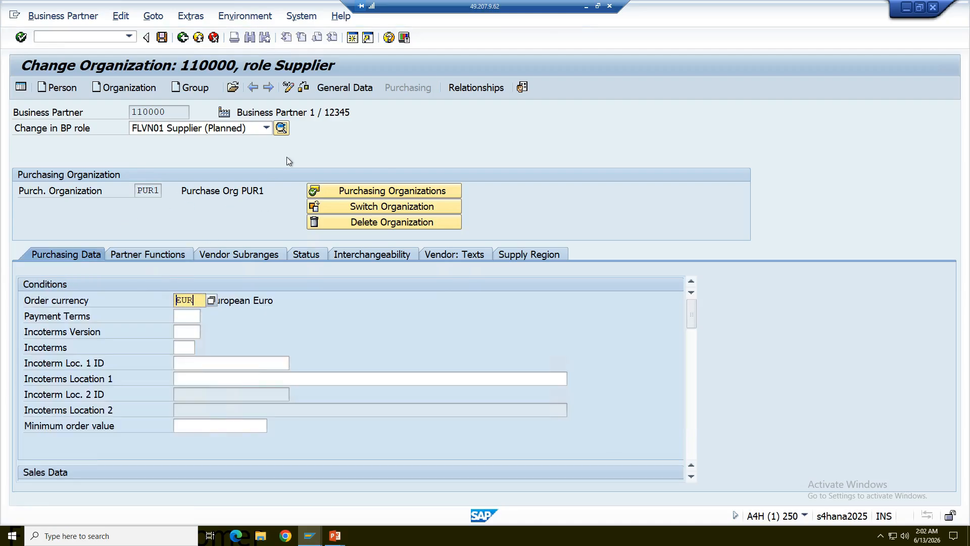
pyautogui.click(174, 256)
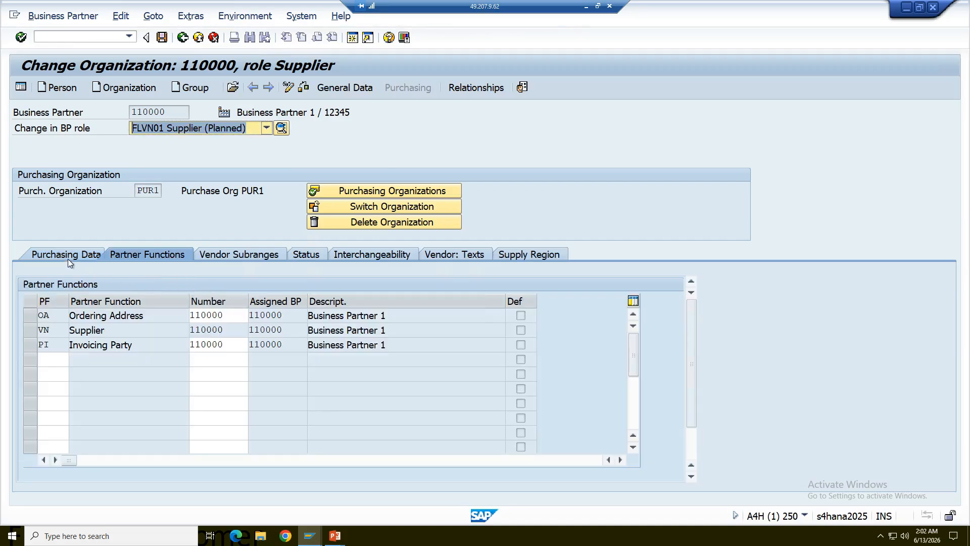
pyautogui.click(69, 254)
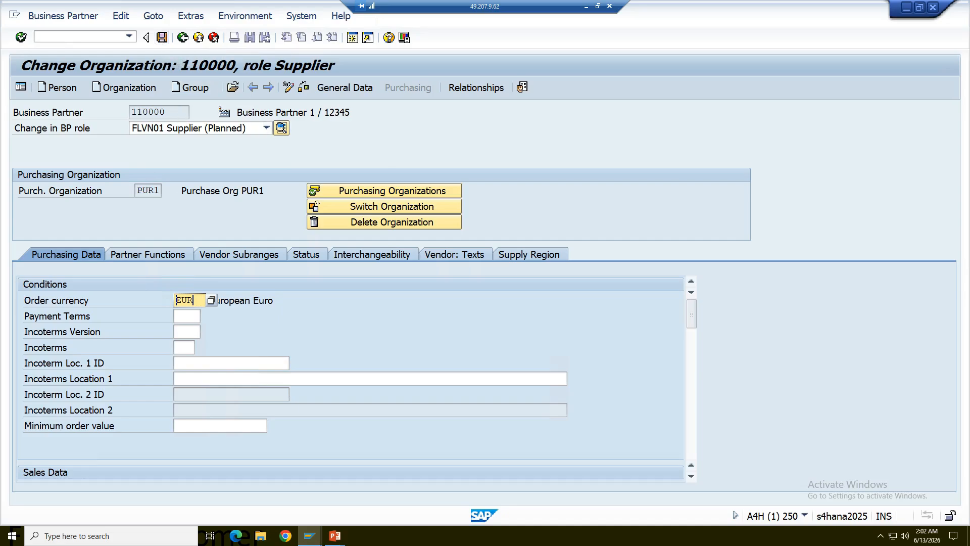
pyautogui.click(164, 38)
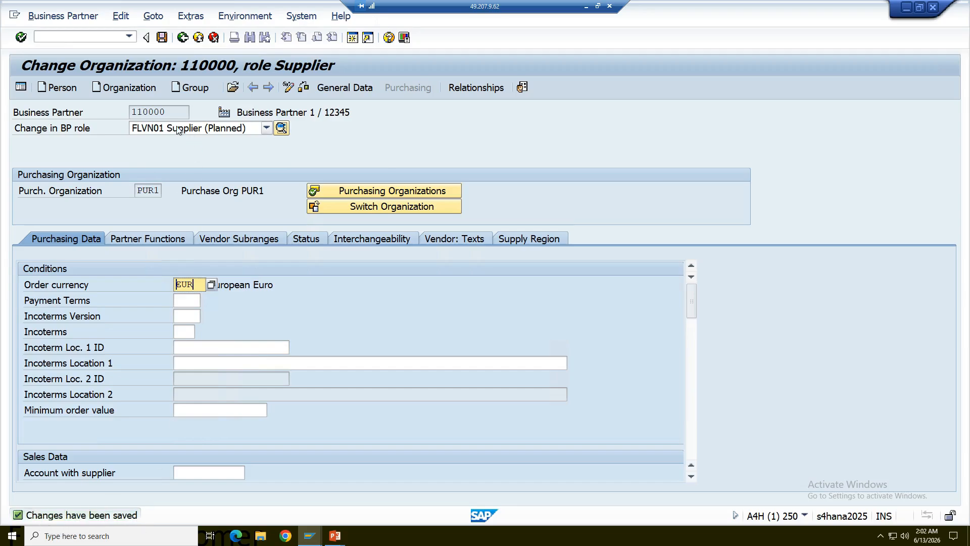
# Step: Extend the business partner with the FLVN00 Supplier (Fin.Accounting) role and open its company code data
pyautogui.click(266, 127)
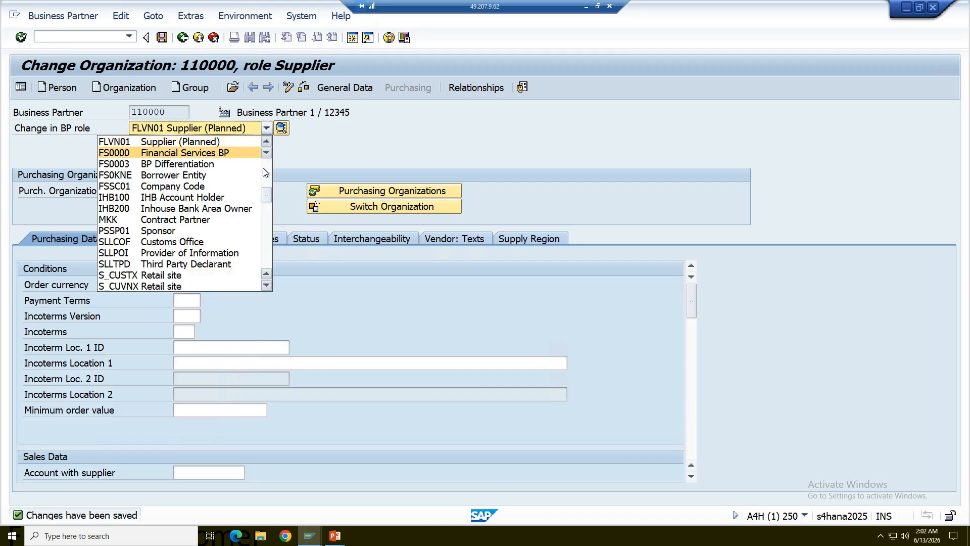
pyautogui.click(266, 141)
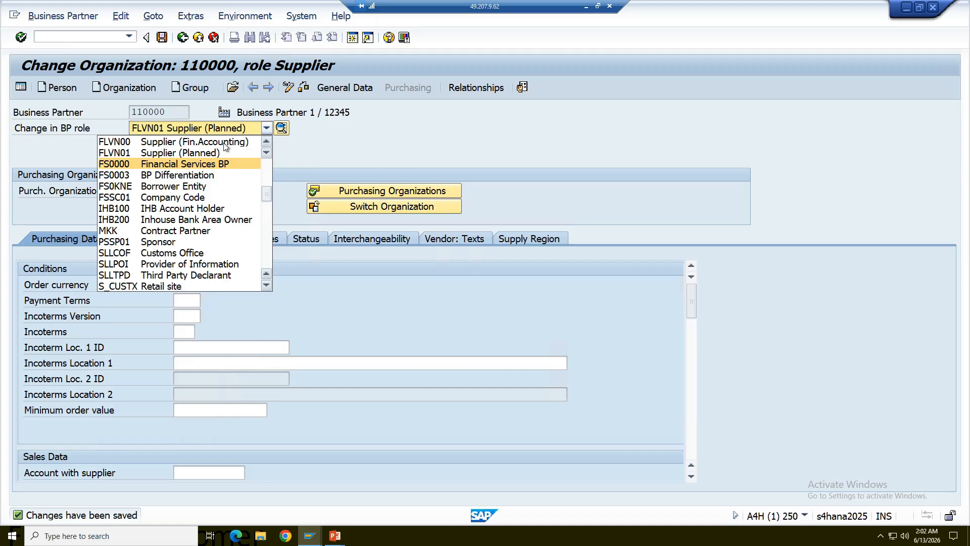
pyautogui.click(210, 142)
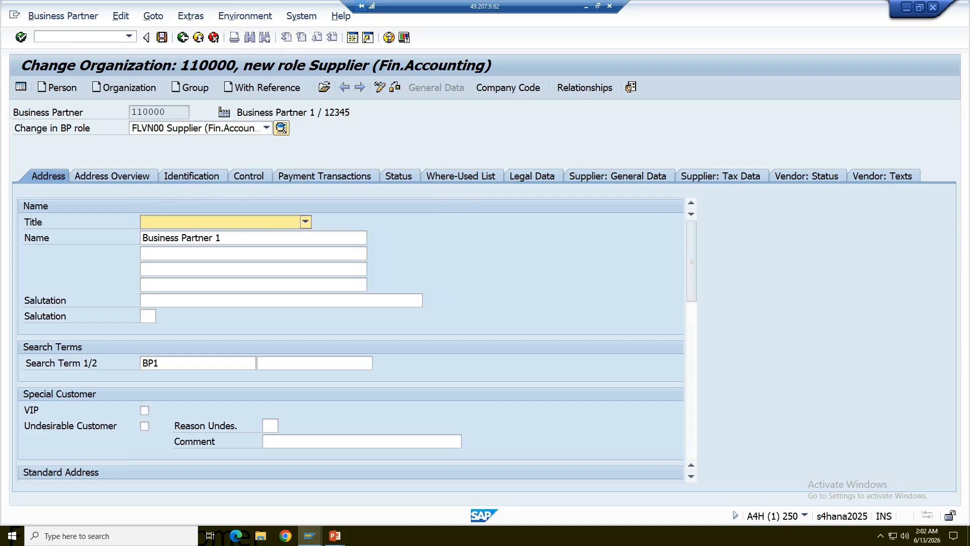
pyautogui.click(508, 89)
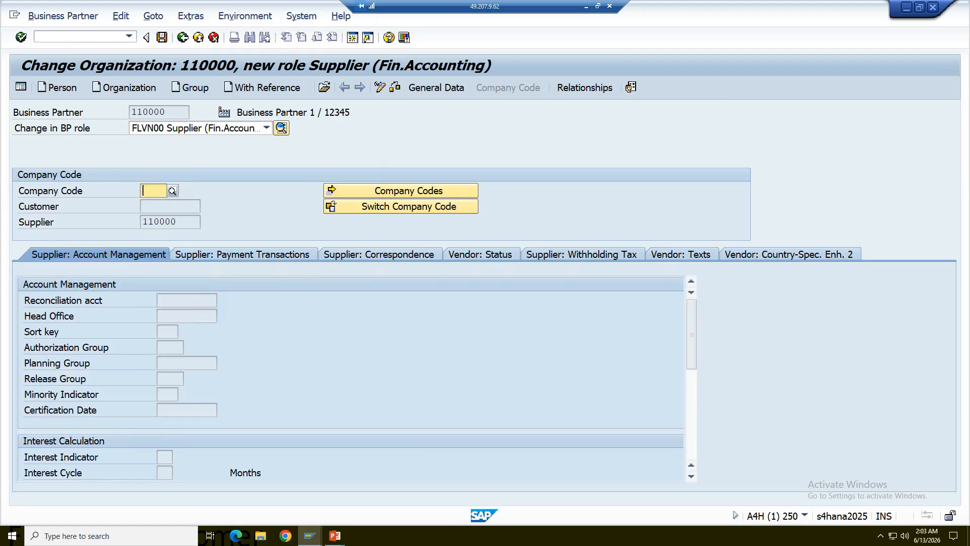
# Step: Assign company code 1212 to the supplier and adopt it for the financial accounting role
pyautogui.write('1212')
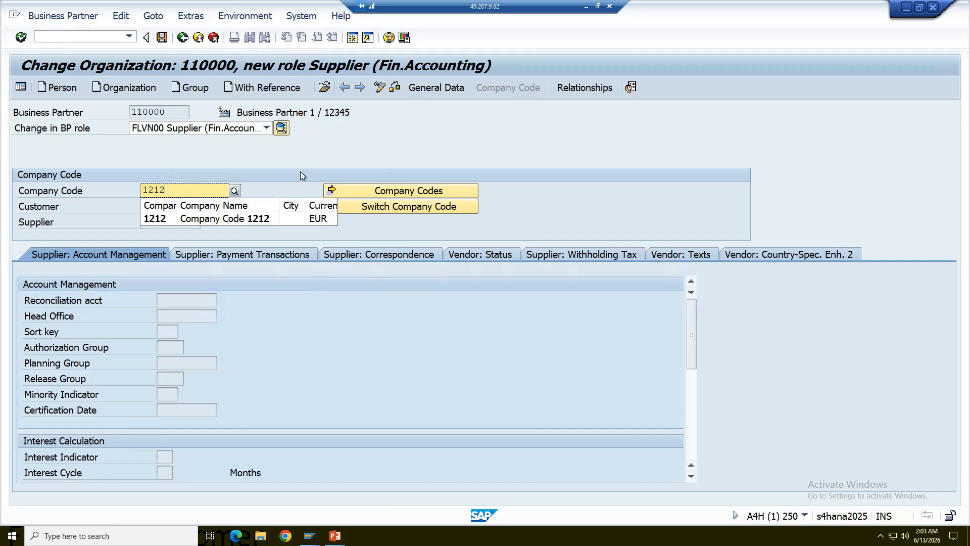
pyautogui.click(259, 219)
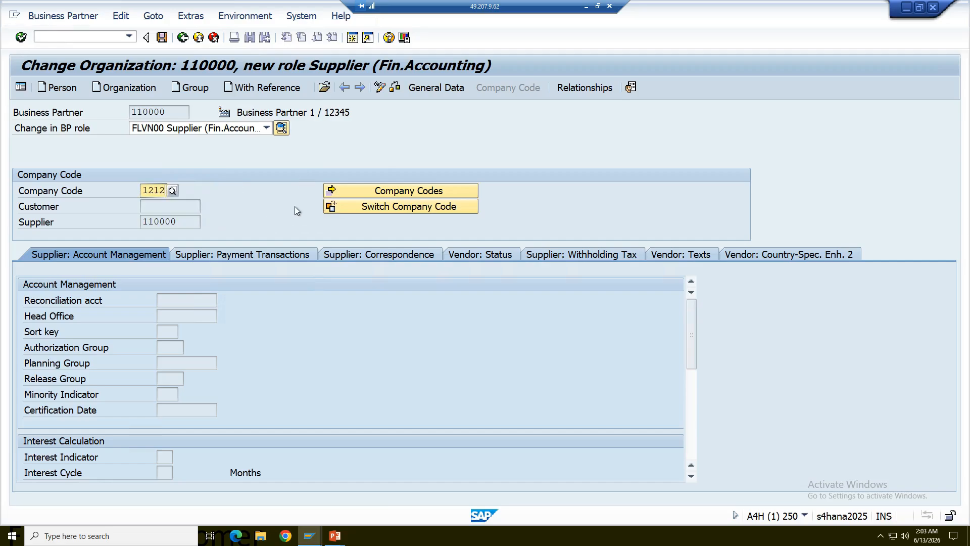
pyautogui.click(384, 191)
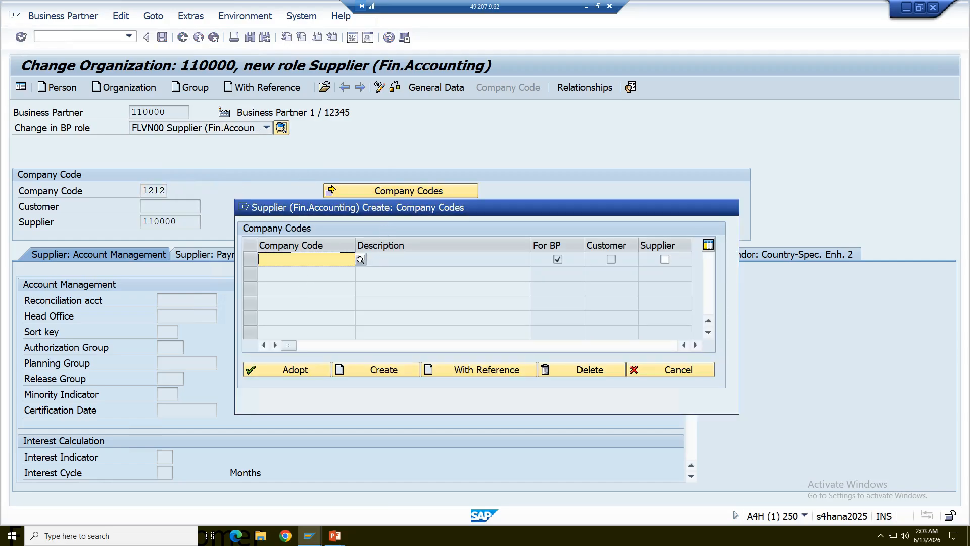
pyautogui.write('1212')
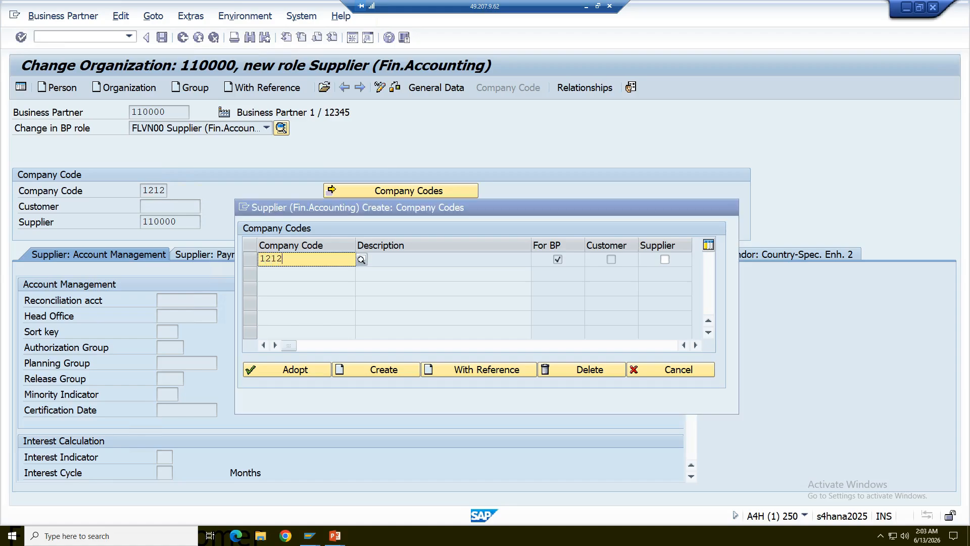
pyautogui.press('Down')
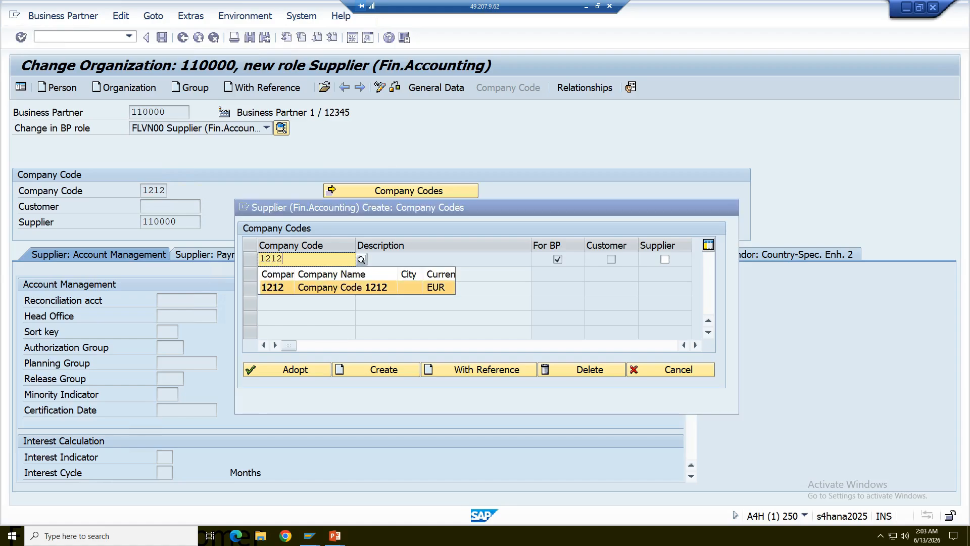
pyautogui.click(273, 287)
pyautogui.click(254, 260)
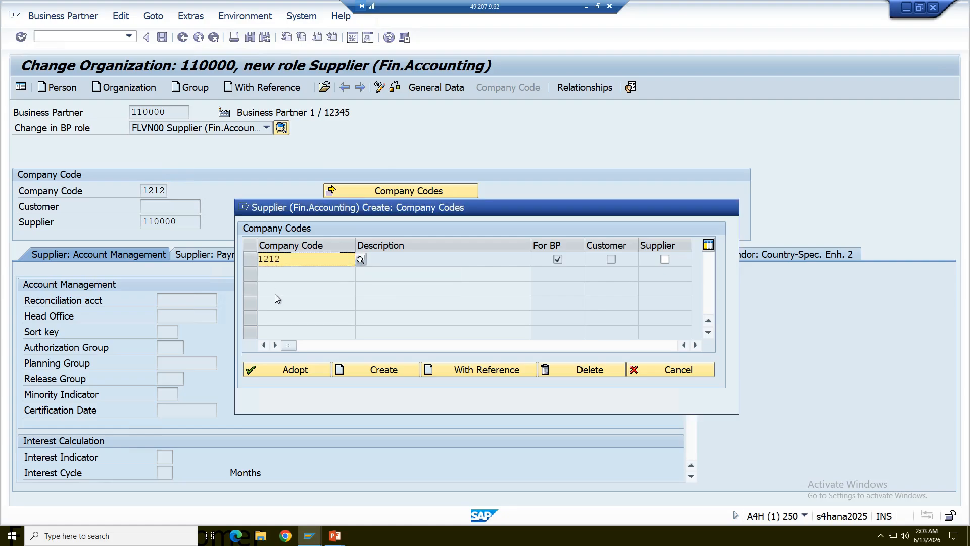
pyautogui.click(287, 368)
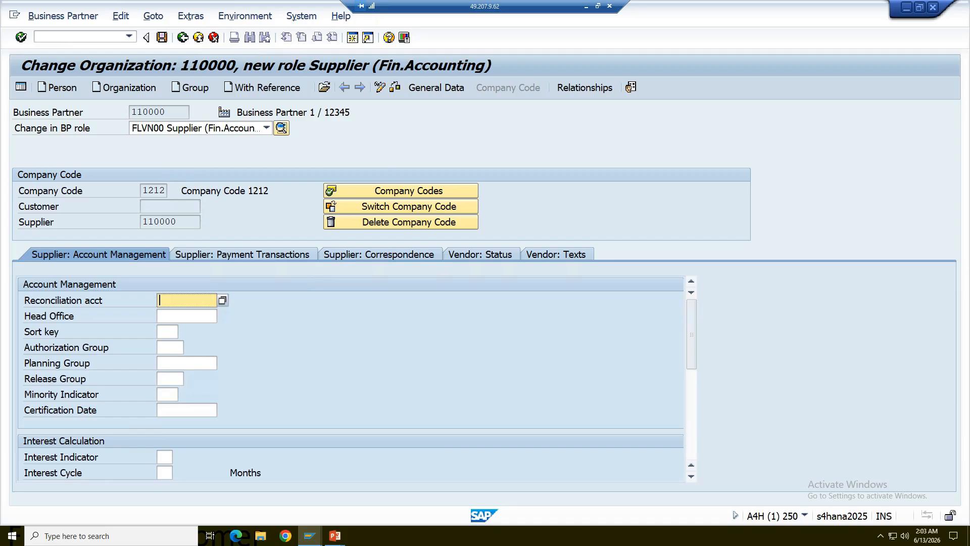
# Step: Set the reconciliation account to 160000 Accounts payable-domestic, check the business partner for errors, and save it
pyautogui.click(222, 301)
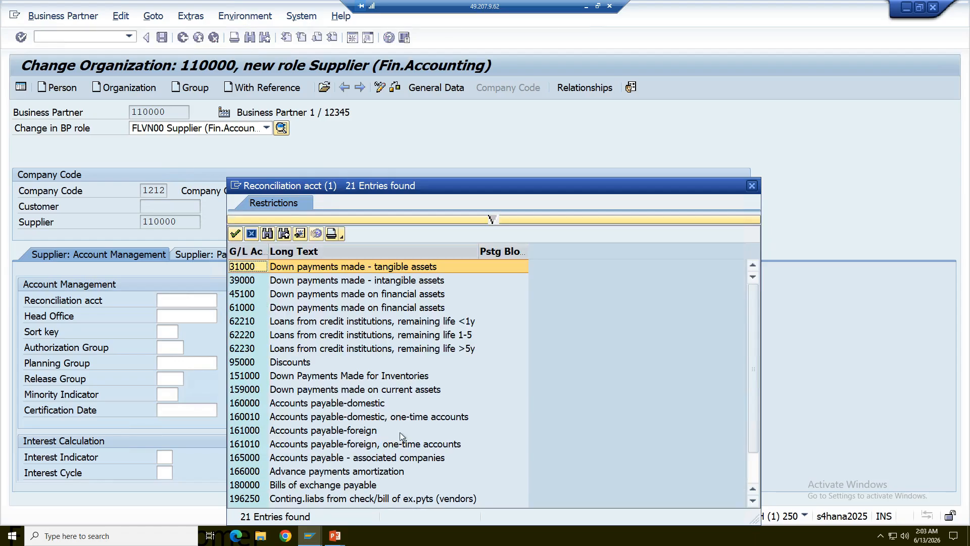
pyautogui.doubleClick(283, 403)
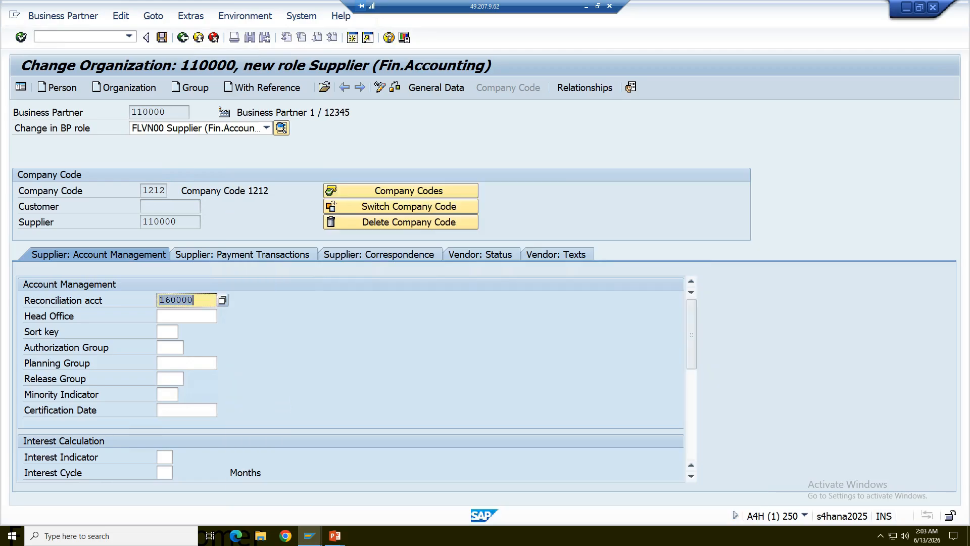
pyautogui.press('Return')
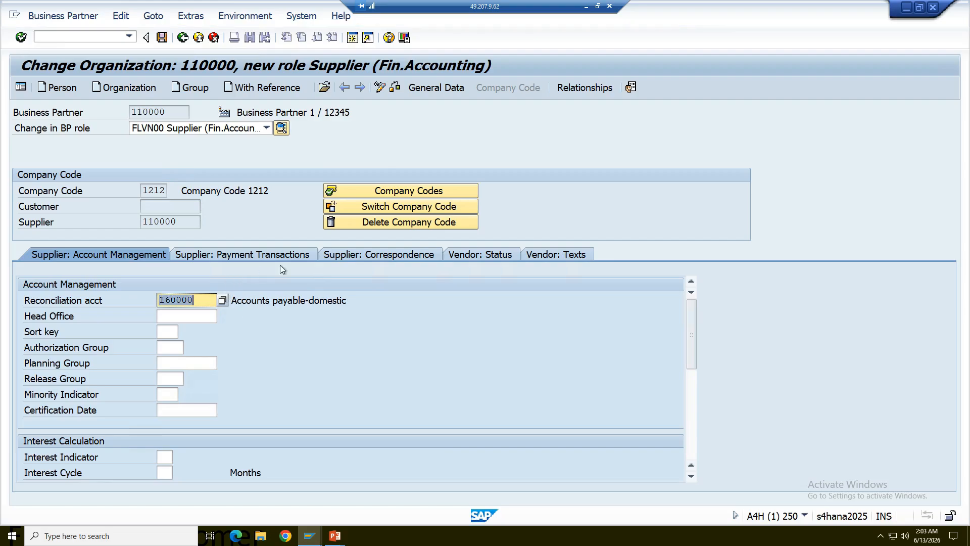
pyautogui.click(398, 89)
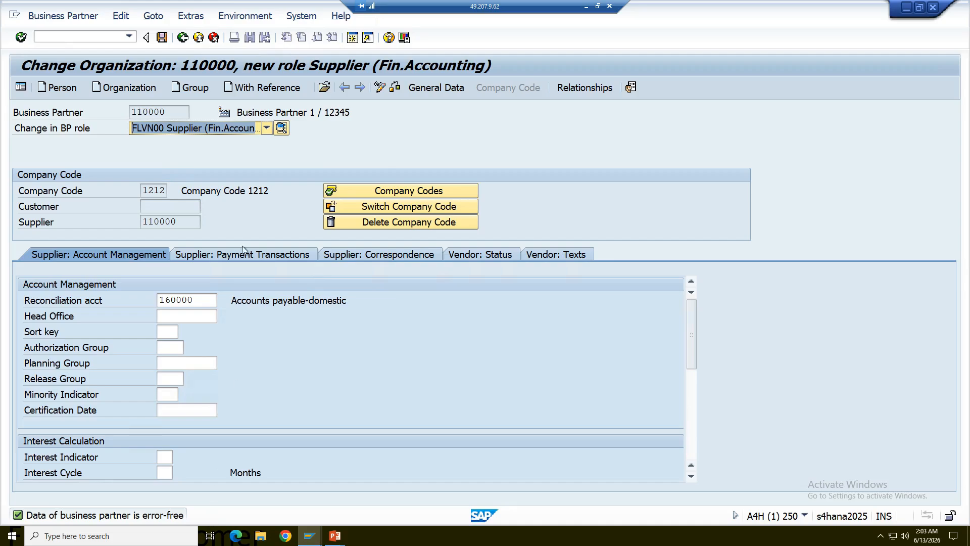
pyautogui.click(162, 38)
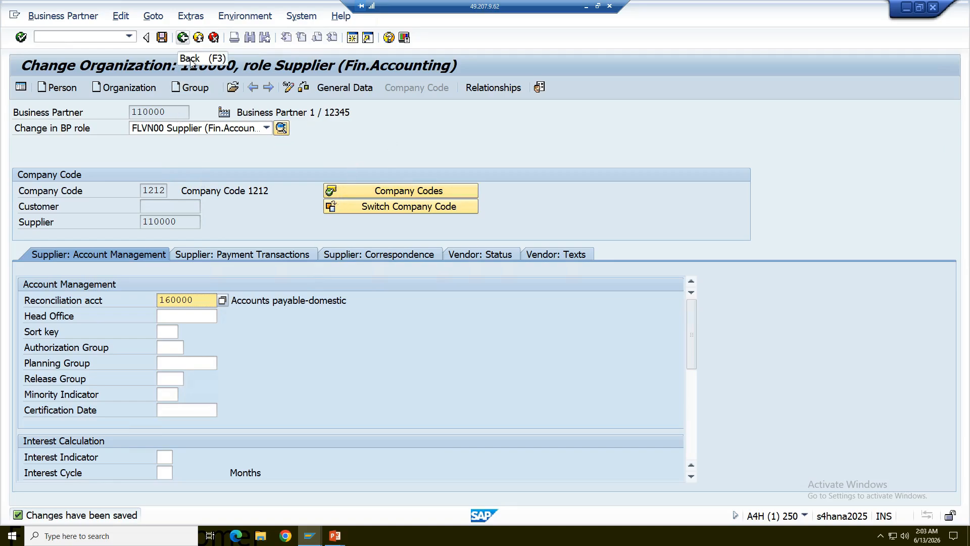
# Step: Review the purchasing data under the FLVN01 Supplier role, select the business partner number for reuse, and leave the transaction
pyautogui.click(266, 128)
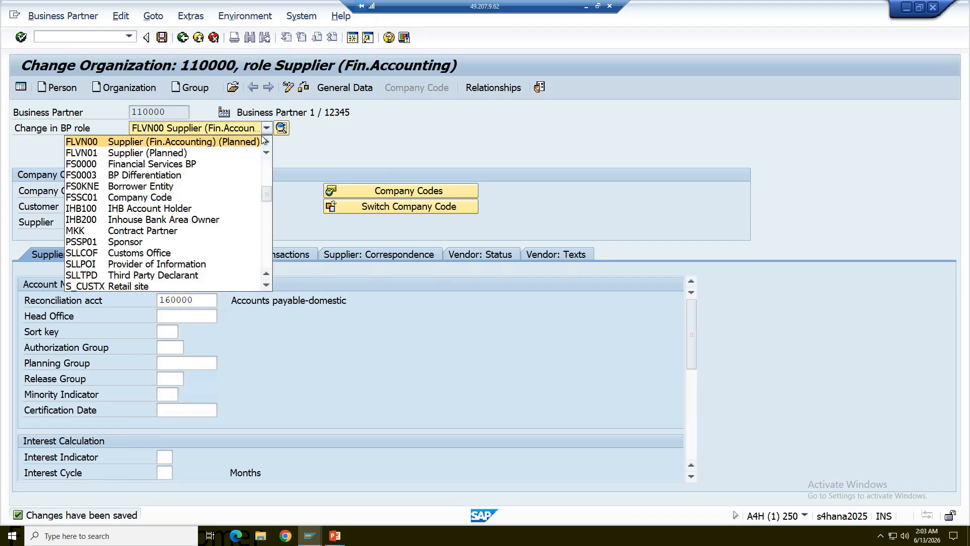
pyautogui.click(218, 150)
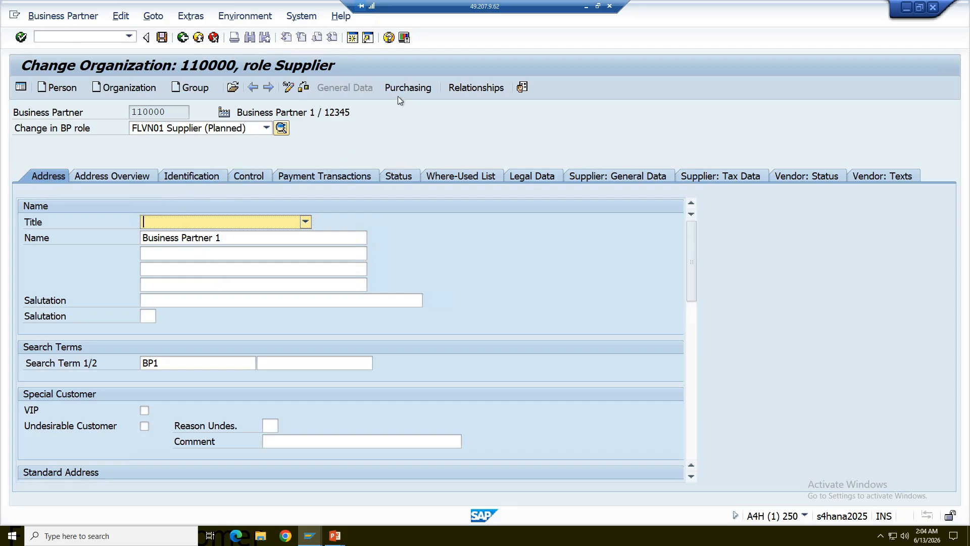
pyautogui.click(407, 87)
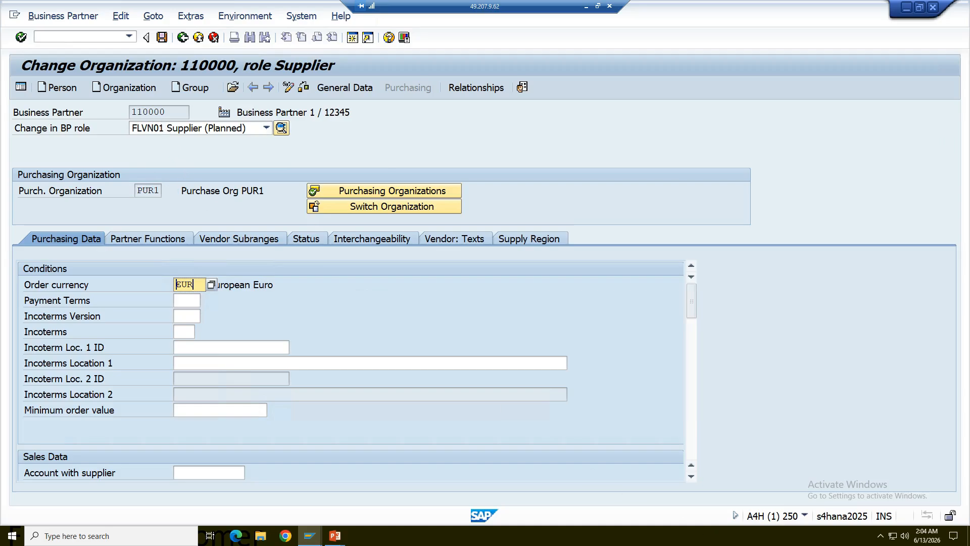
pyautogui.click(167, 112)
pyautogui.moveTo(166, 112); pyautogui.dragTo(131, 111)
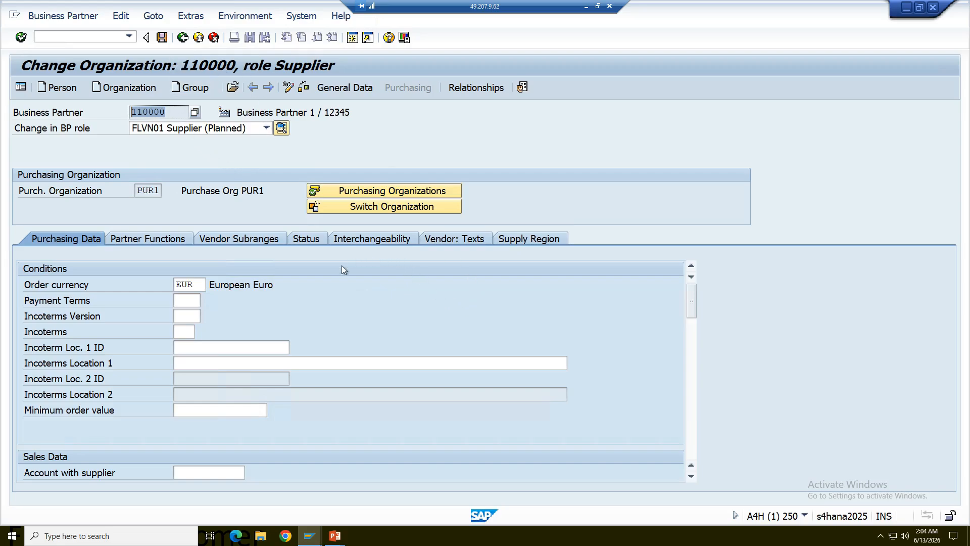
pyautogui.click(182, 40)
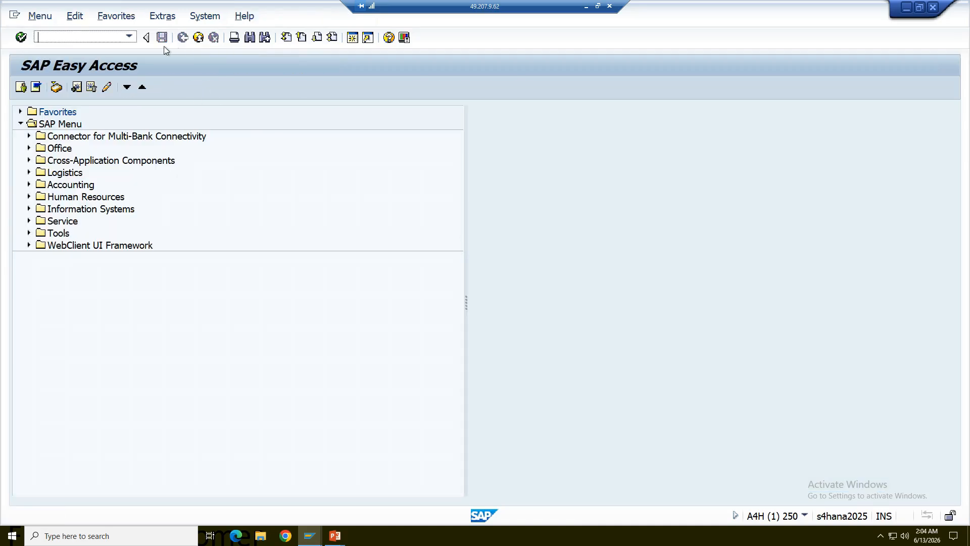
# Step: Open the ABAP Dictionary with transaction SE11 and enter BUT000 as the database table
pyautogui.write('se11')
pyautogui.press('Return')
pyautogui.write('se11')
pyautogui.press('Return')
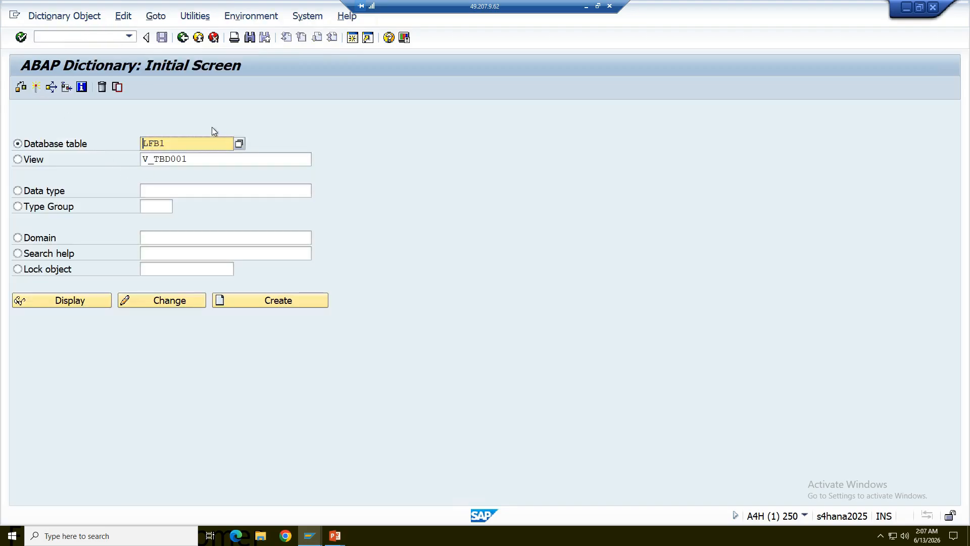
pyautogui.click(206, 144)
pyautogui.press('BackSpace')
pyautogui.press('BackSpace')
pyautogui.press('BackSpace')
pyautogui.press('BackSpace')
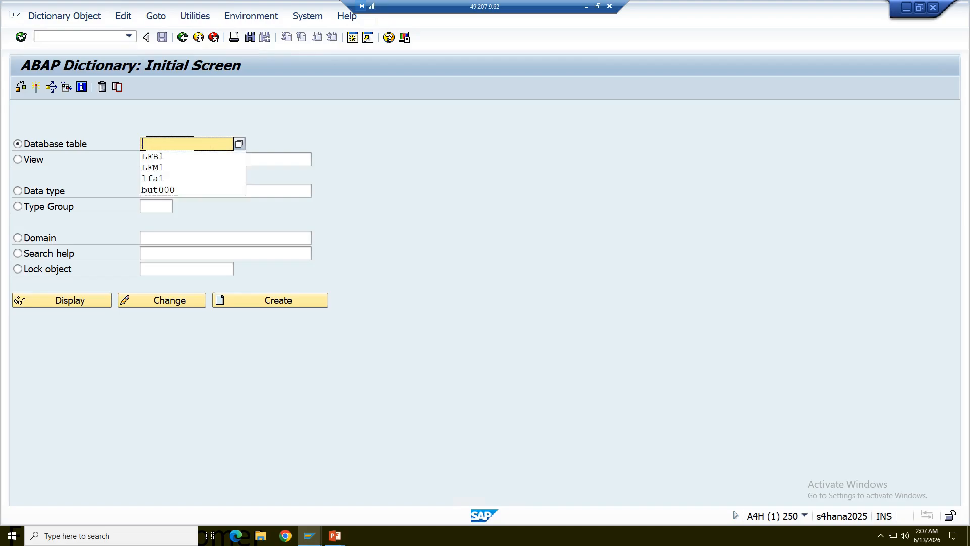
pyautogui.click(180, 189)
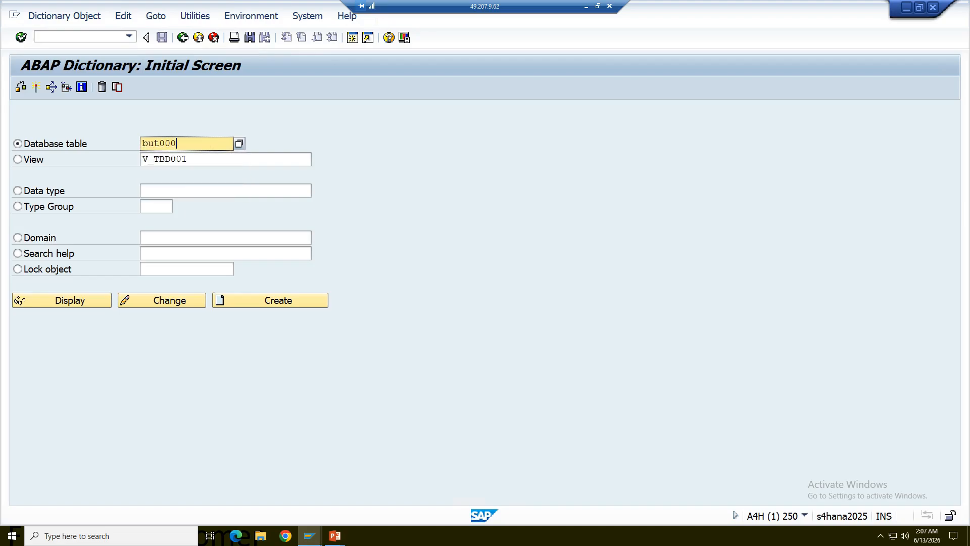
pyautogui.press('Return')
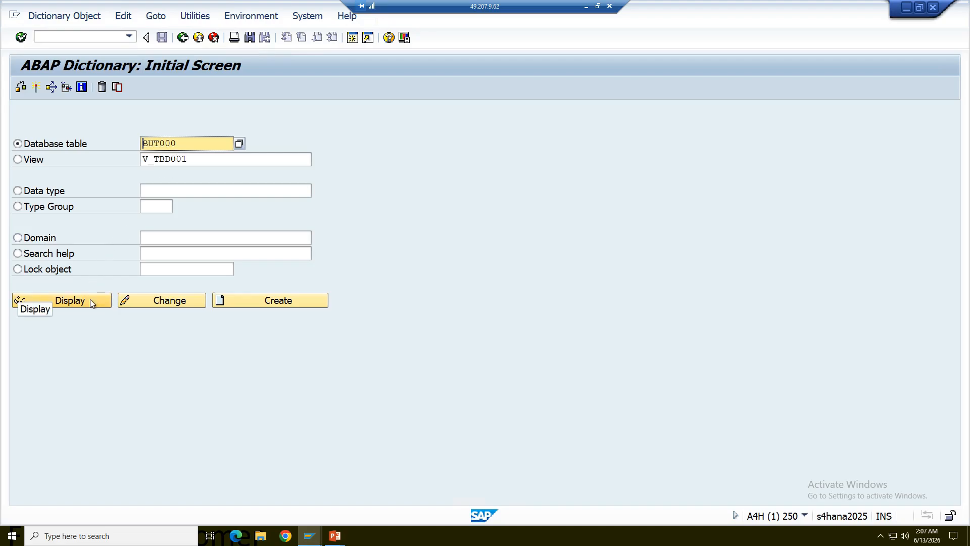
# Step: Clear the leftover view name and display the structure of the BUT000 table
pyautogui.click(187, 159)
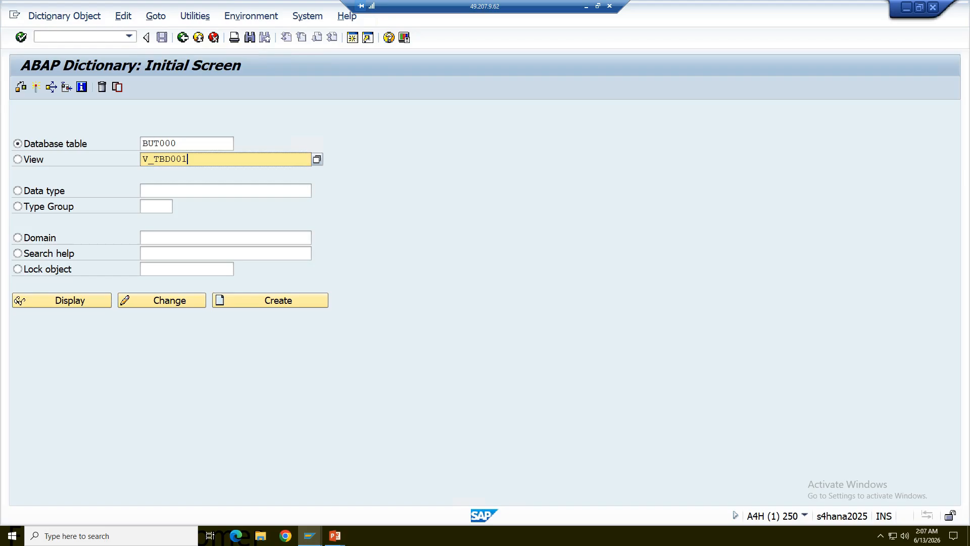
pyautogui.press('BackSpace')
pyautogui.press('BackSpace')
pyautogui.press('BackSpace')
pyautogui.press('BackSpace')
pyautogui.press('BackSpace')
pyautogui.press('BackSpace')
pyautogui.press('BackSpace')
pyautogui.press('BackSpace')
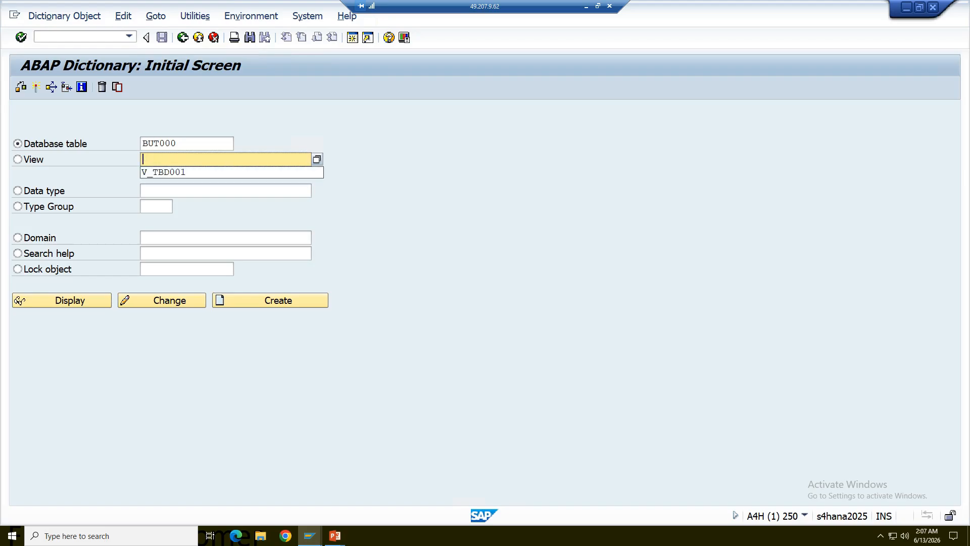
pyautogui.click(87, 302)
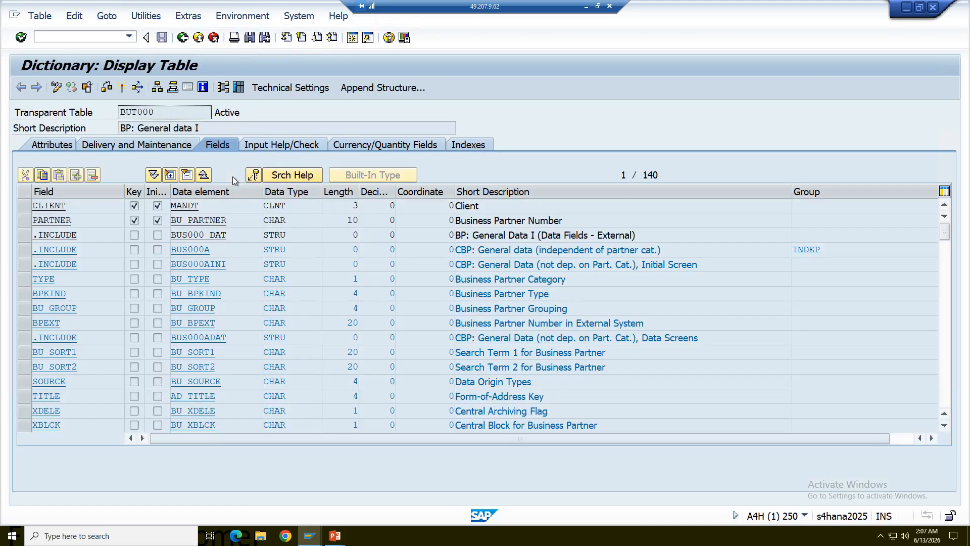
# Step: Look up the BUT000 entry for the new business partner number, and return to the dictionary's initial screen
pyautogui.click(239, 88)
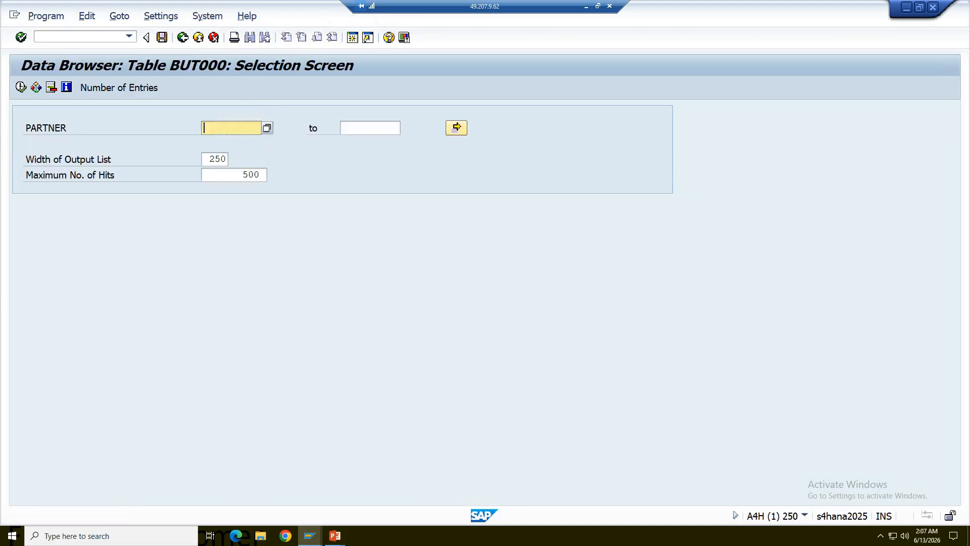
pyautogui.click(228, 127)
pyautogui.click(229, 140)
pyautogui.click(20, 87)
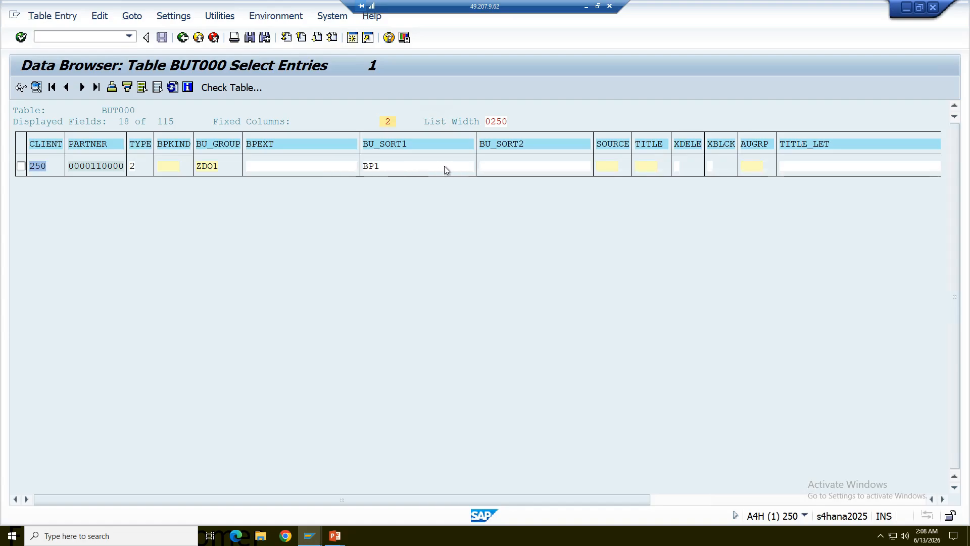
pyautogui.click(183, 37)
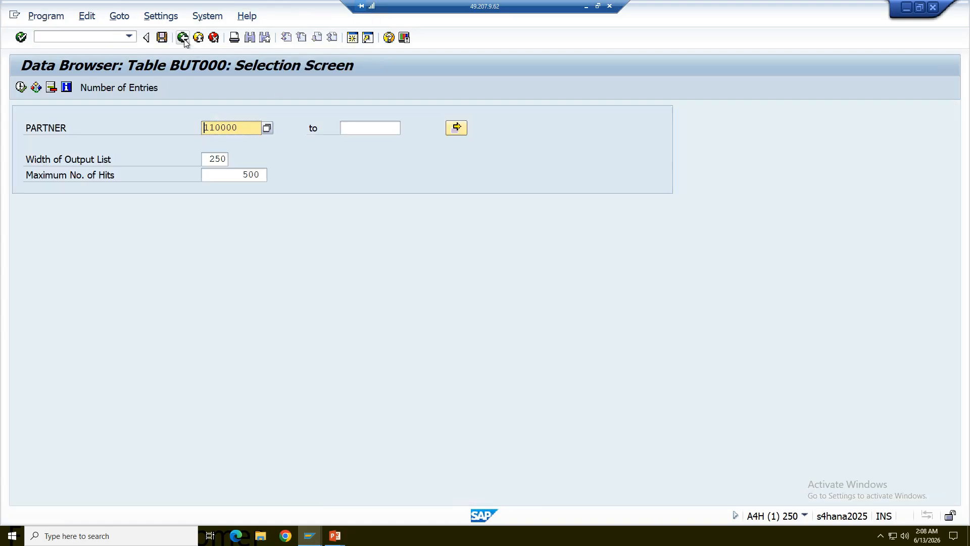
pyautogui.click(183, 38)
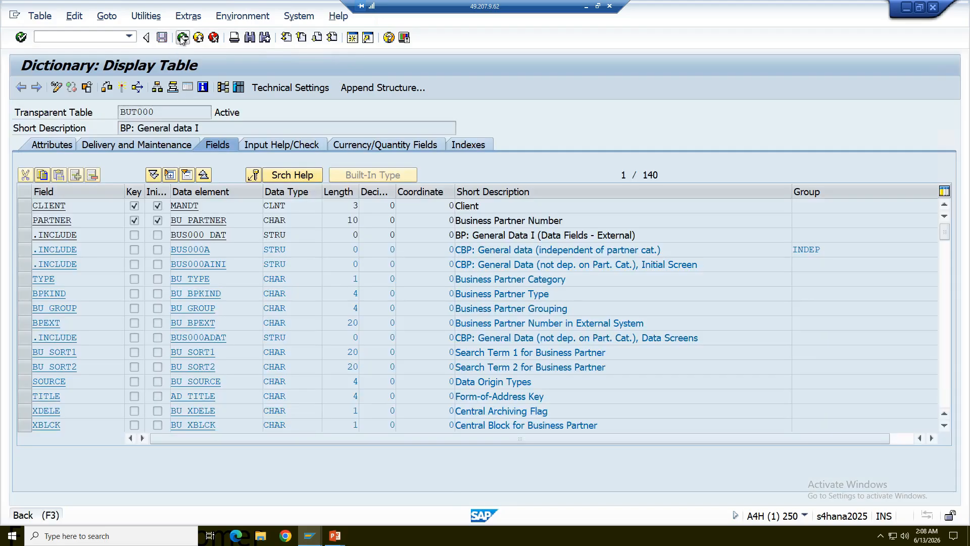
pyautogui.click(183, 38)
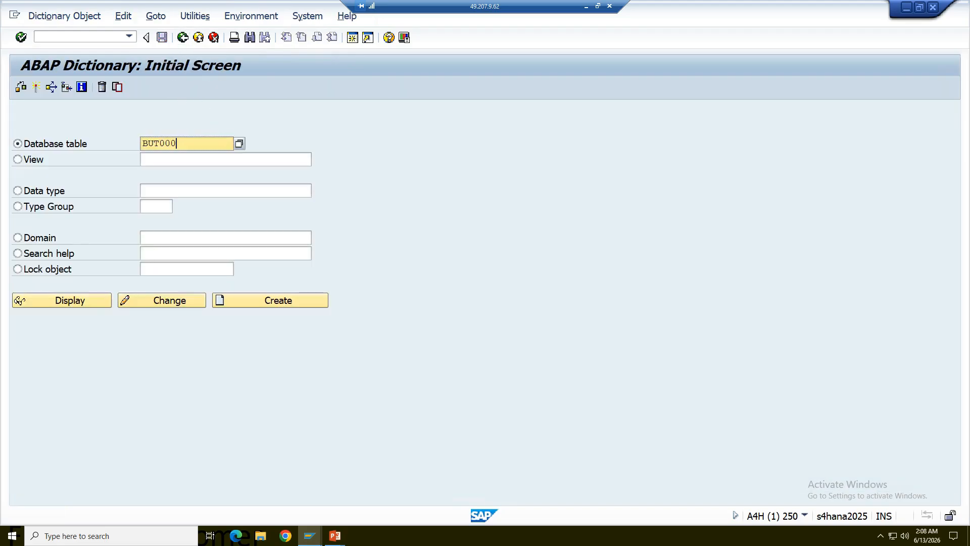
# Step: Replace the database table name in the ABAP Dictionary with LFA1
pyautogui.press('BackSpace')
pyautogui.press('BackSpace')
pyautogui.press('BackSpace')
pyautogui.press('BackSpace')
pyautogui.press('BackSpace')
pyautogui.press('BackSpace')
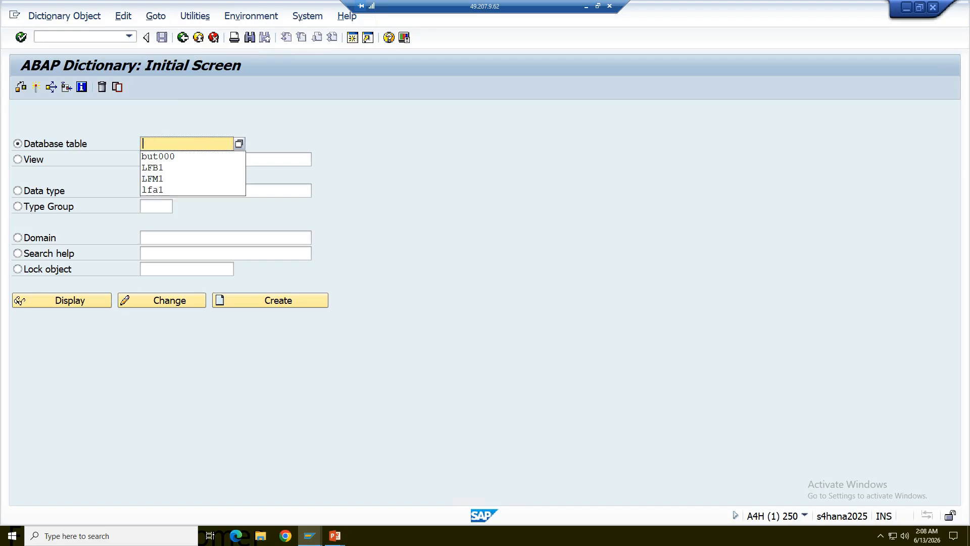
pyautogui.click(176, 190)
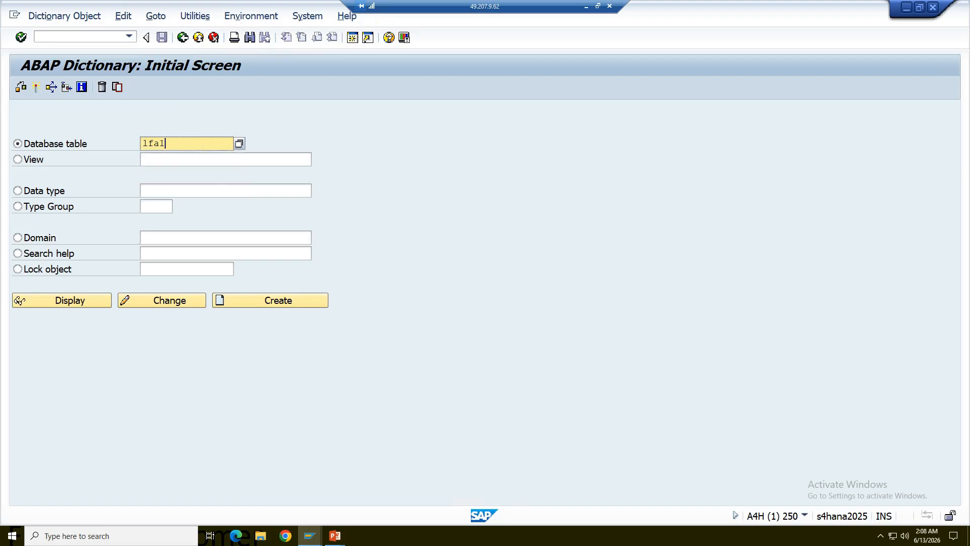
pyautogui.press('Return')
# Step: Switch to the Business Partner presentation in PowerPoint and remove the blank line above the BP Role list on slide 4
pyautogui.click(334, 536)
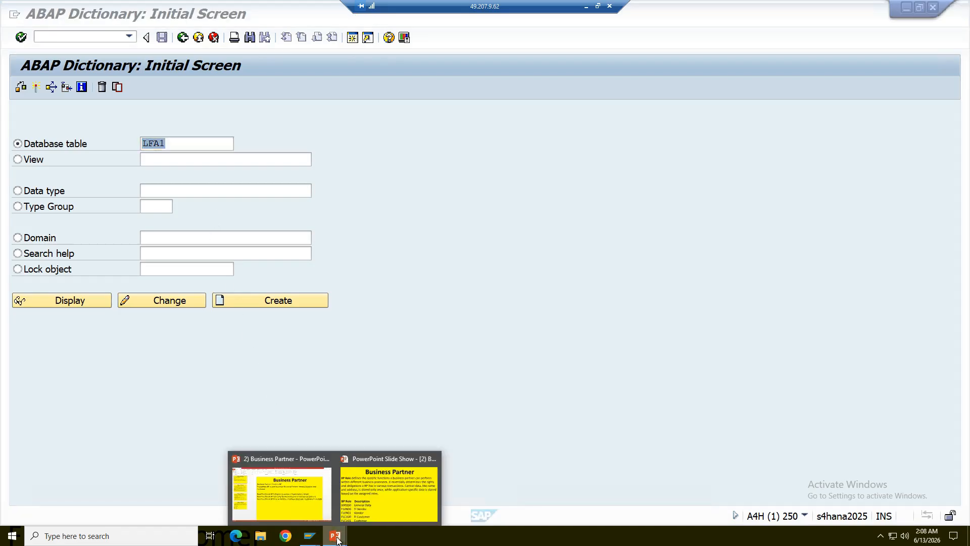
pyautogui.click(311, 496)
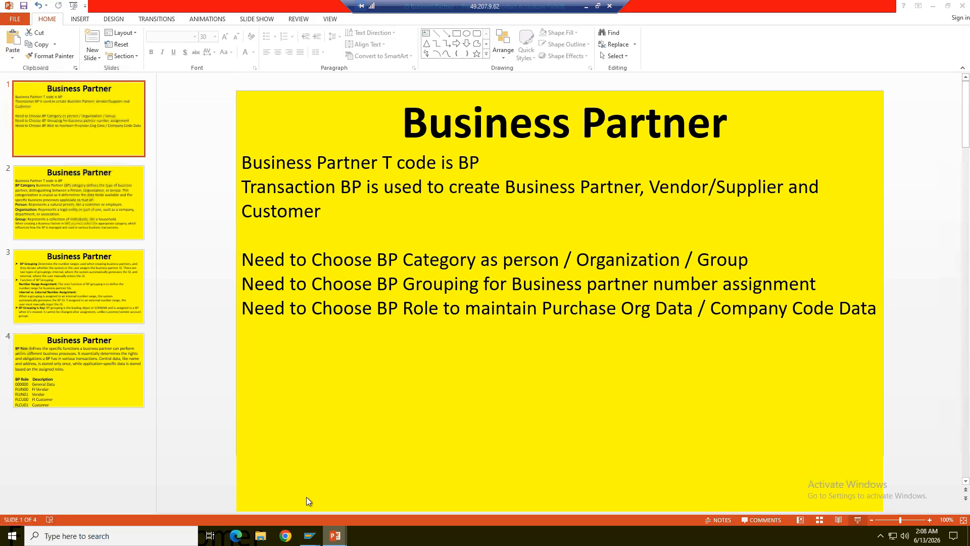
pyautogui.click(87, 375)
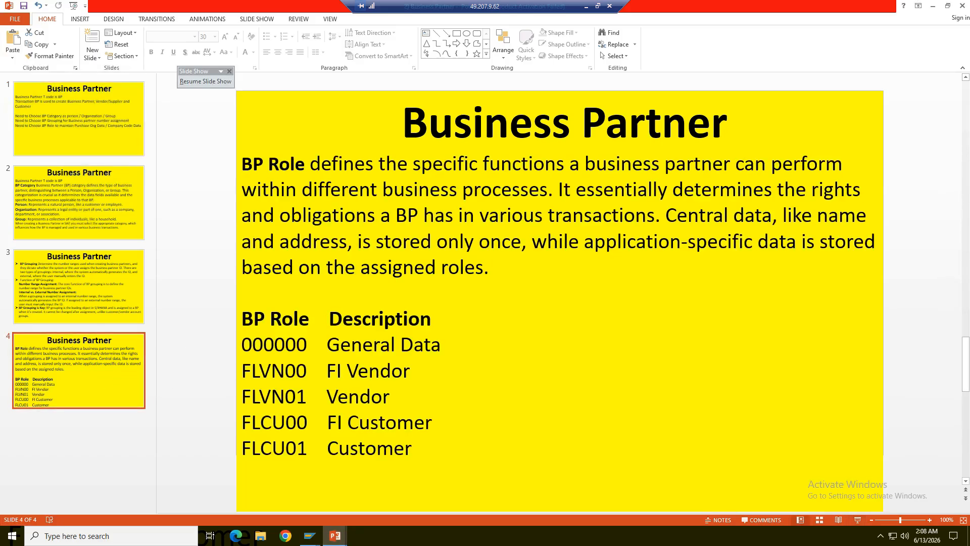
pyautogui.click(241, 293)
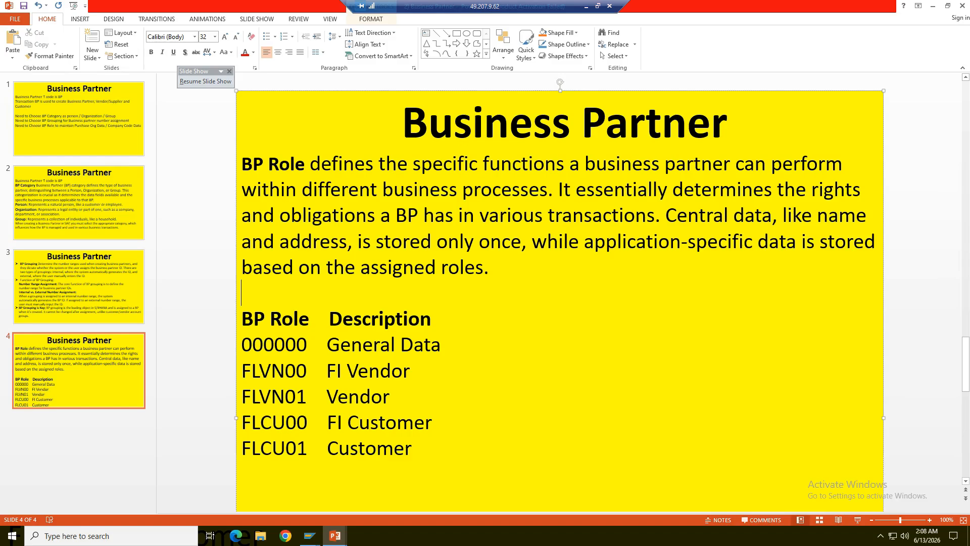
pyautogui.press('BackSpace')
# Step: Add the line "1) General Data" below the FLCU01 Customer entry on the slide
pyautogui.click(412, 422)
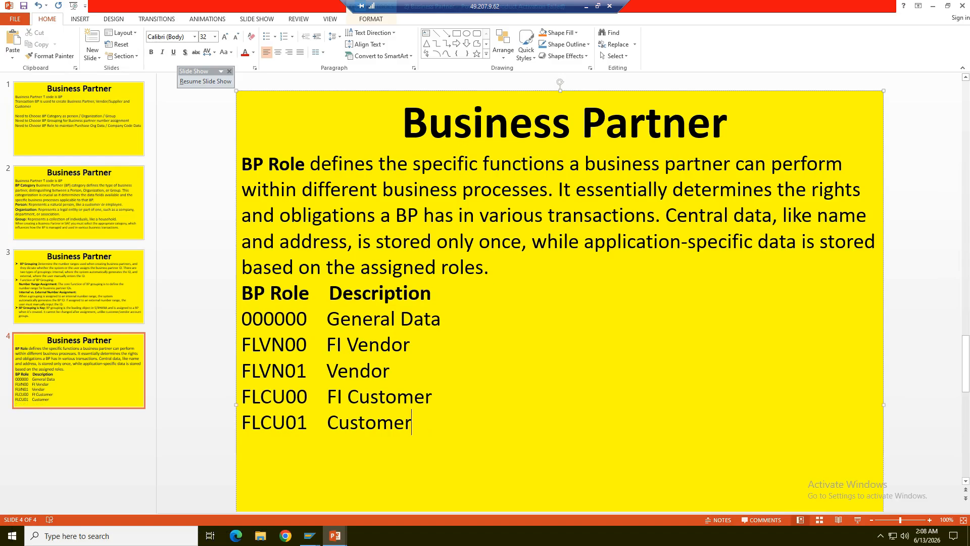
pyautogui.press('Return')
pyautogui.write('General ')
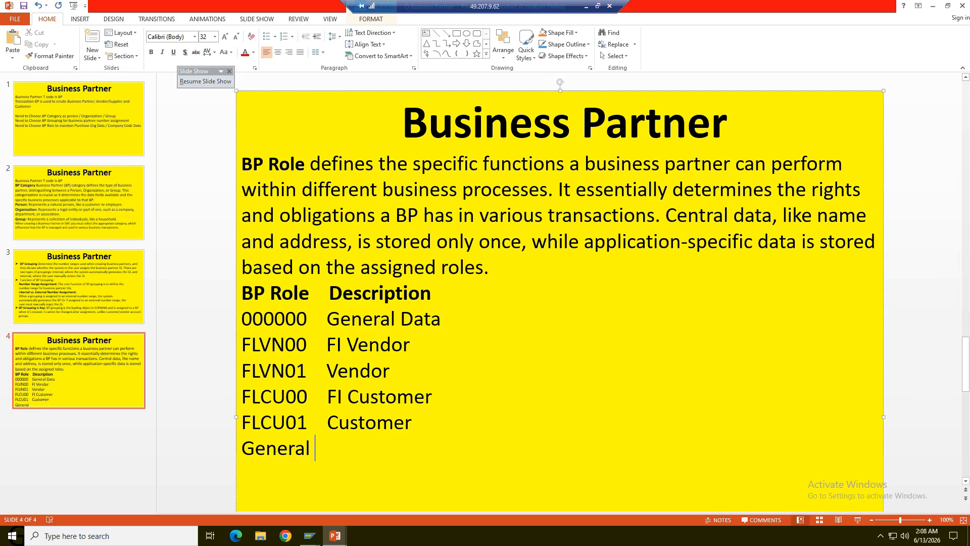
pyautogui.write('Data')
pyautogui.press('Return')
pyautogui.press('BackSpace')
pyautogui.press('Home')
pyautogui.write('1)')
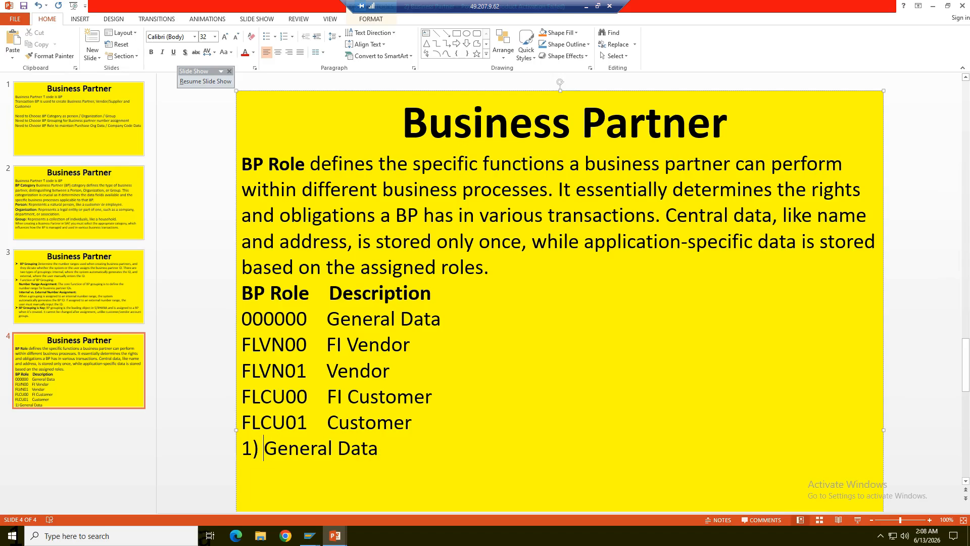
pyautogui.press('End')
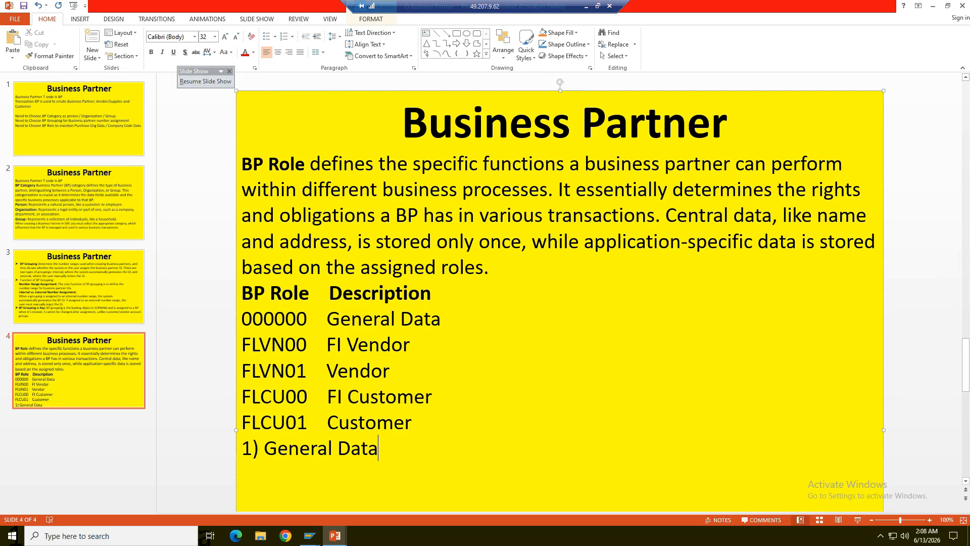